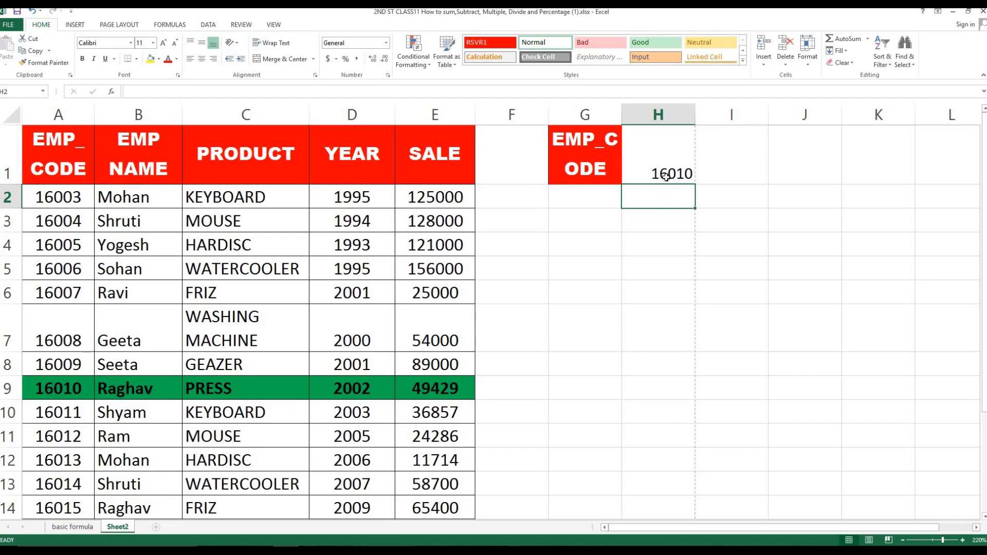
left_click(664, 174)
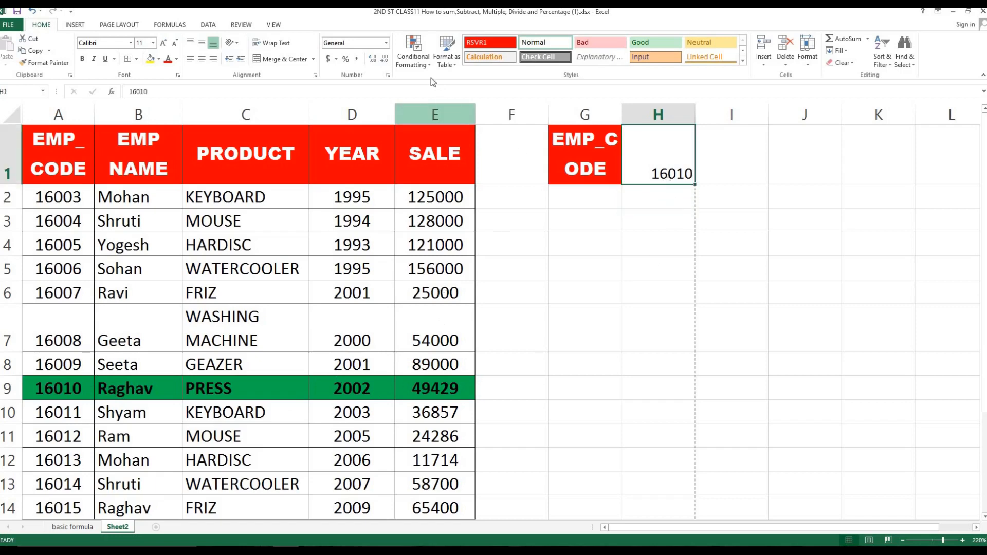
left_click(424, 65)
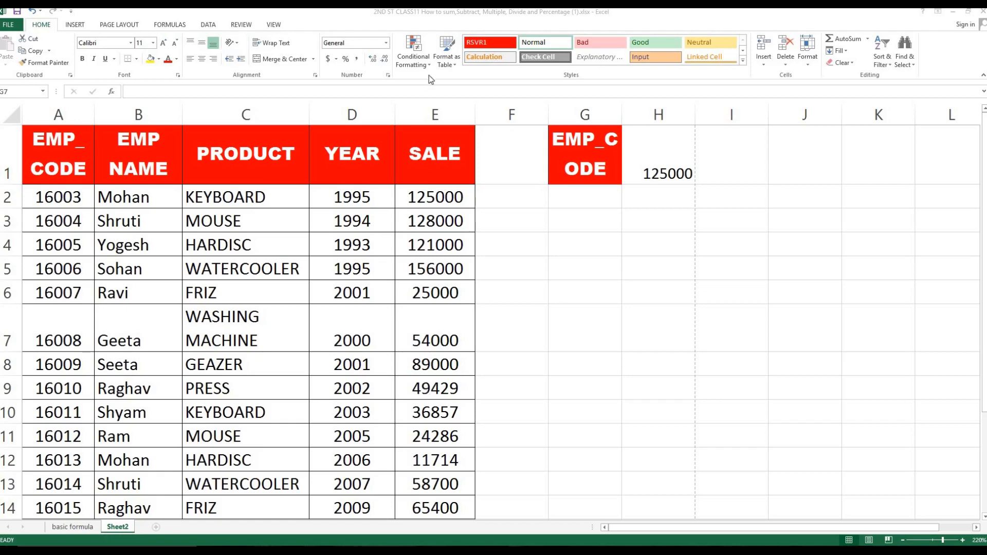
left_click(420, 63)
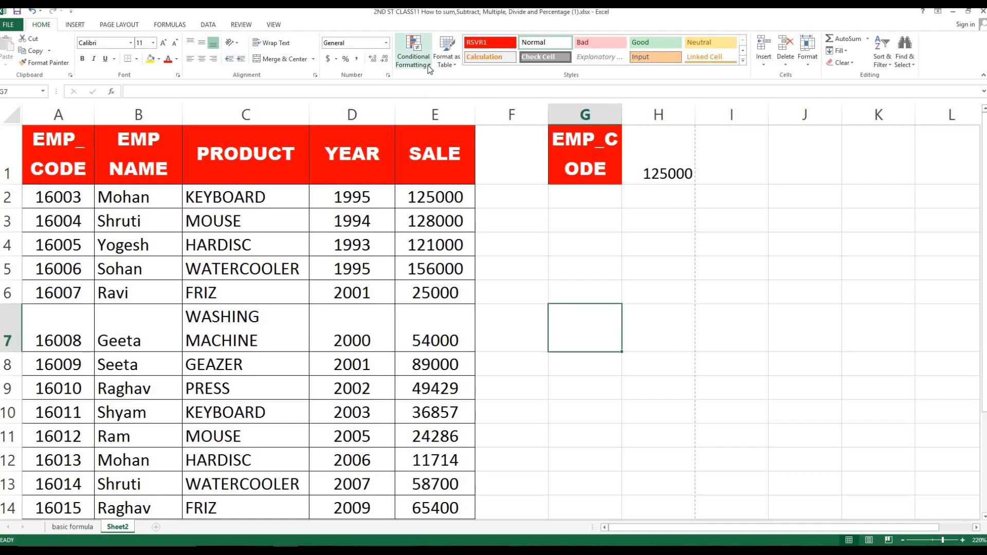
left_click(427, 66)
mouse_move(429, 83)
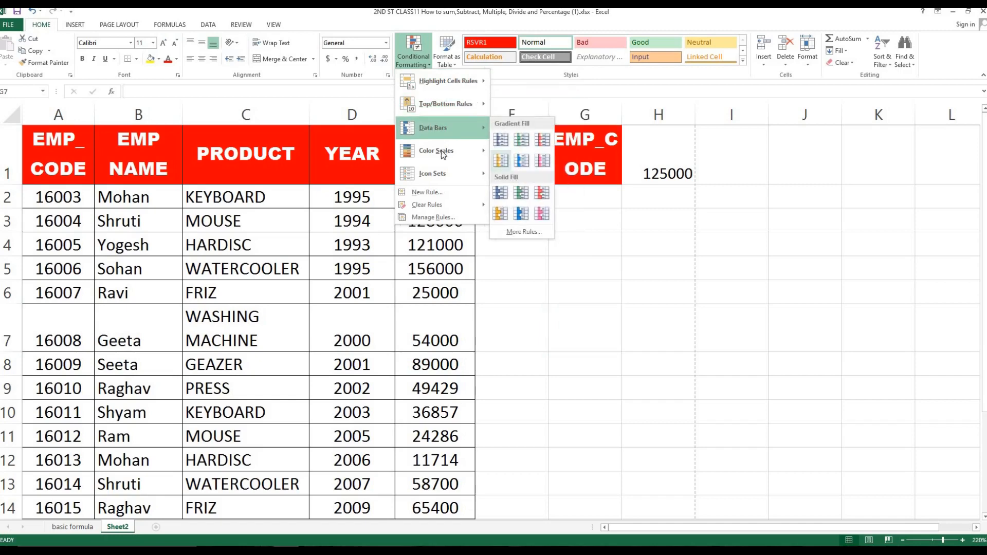
mouse_move(435, 151)
mouse_move(466, 177)
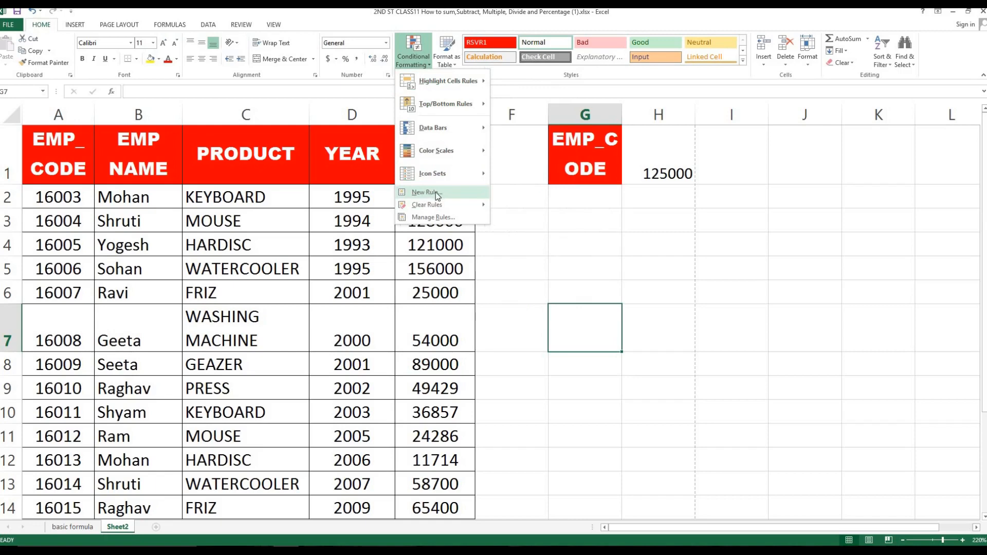
left_click(582, 271)
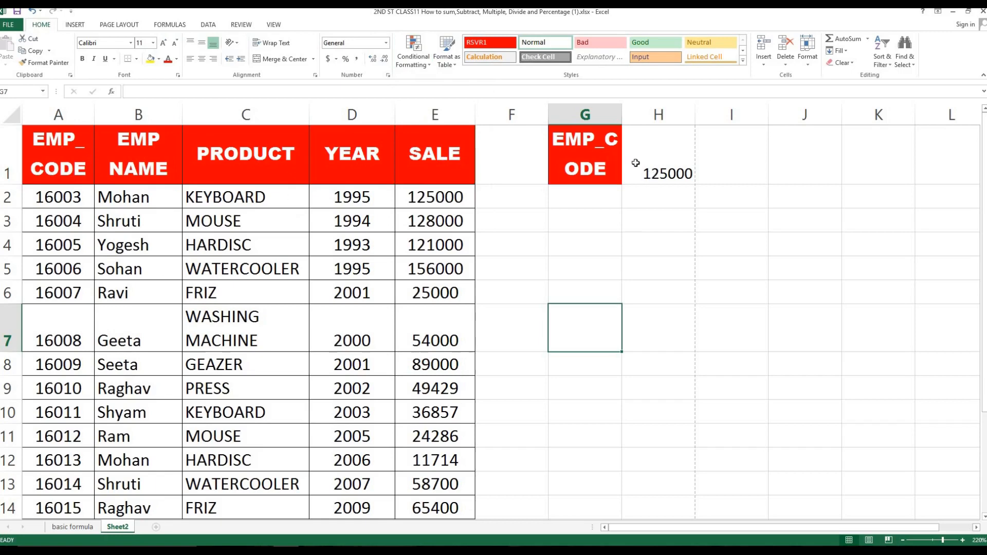
left_click(659, 172)
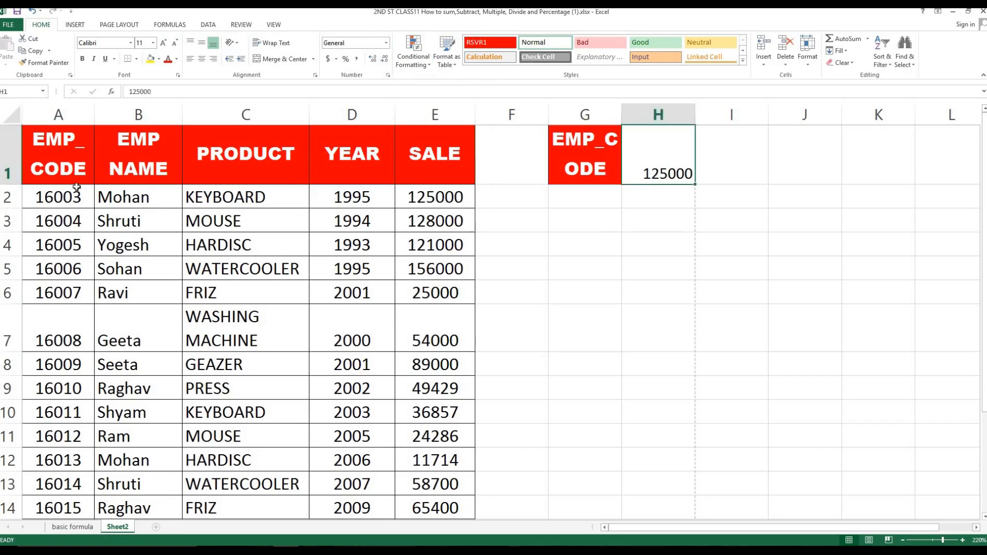
left_click_drag(53, 194, 452, 197)
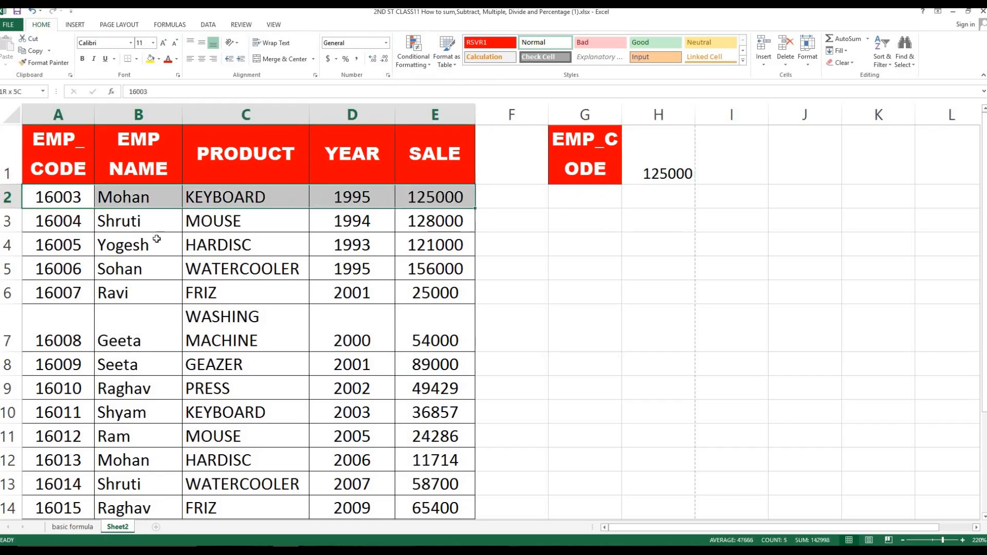
left_click_drag(69, 197, 62, 436)
left_click(639, 175)
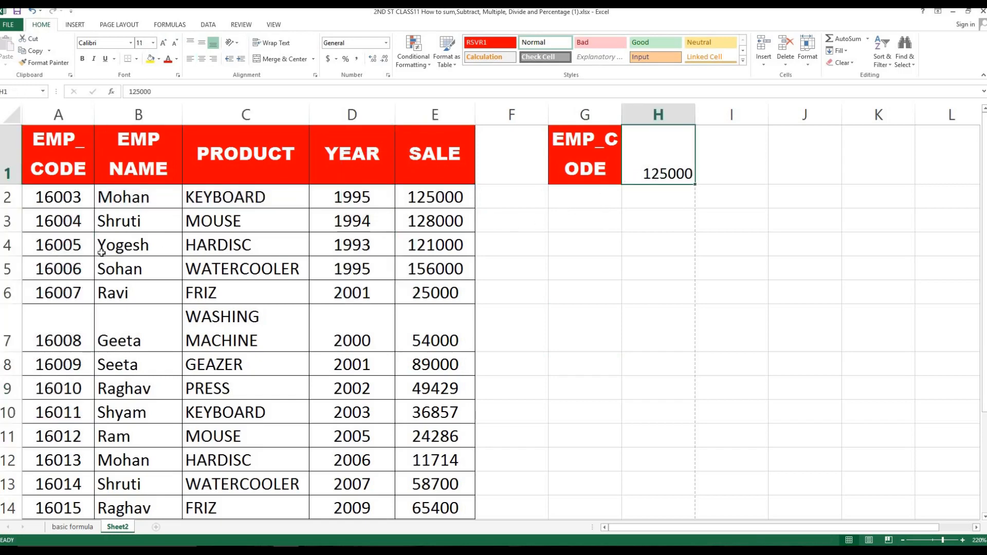
left_click_drag(63, 197, 52, 508)
left_click_drag(59, 199, 448, 198)
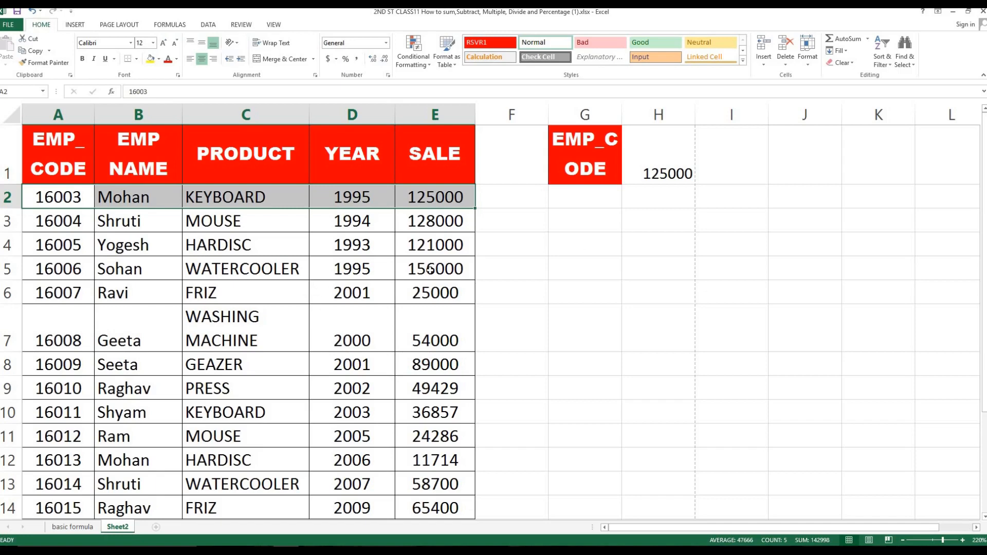
left_click(583, 219)
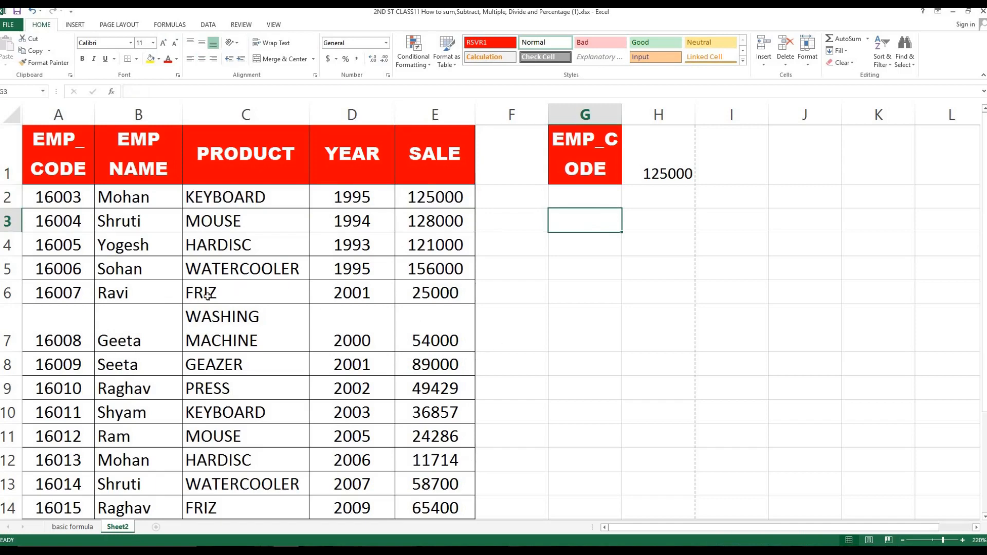
- Start a new conditional formatting rule for A2:E14 that uses a formula to determine which cells to format
left_click(59, 197)
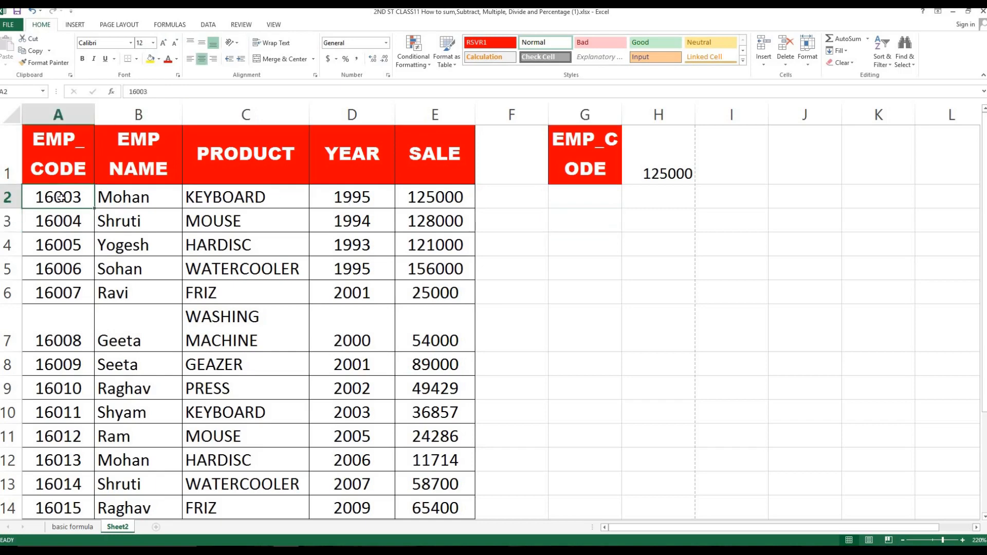
key("ctrl+shift+Right")
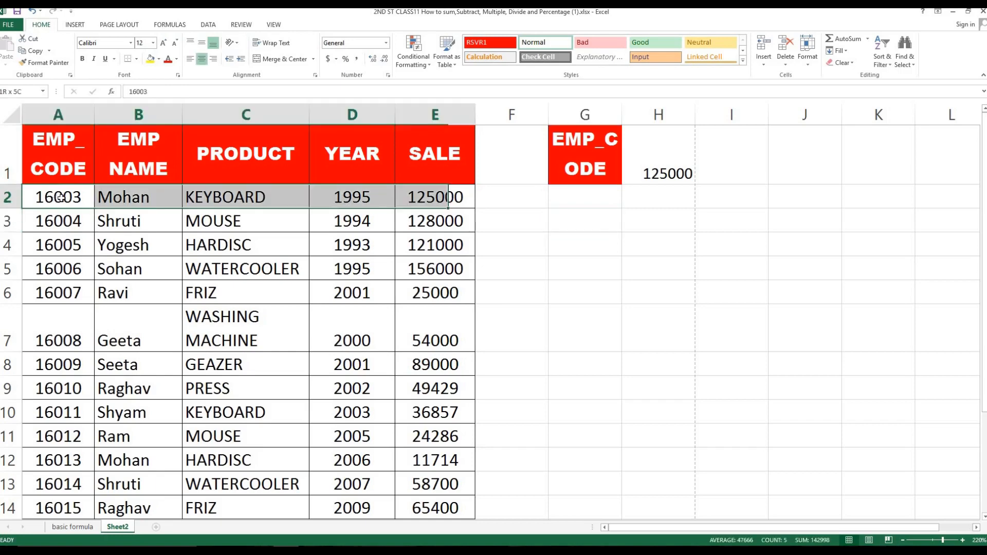
key("ctrl+shift+Down")
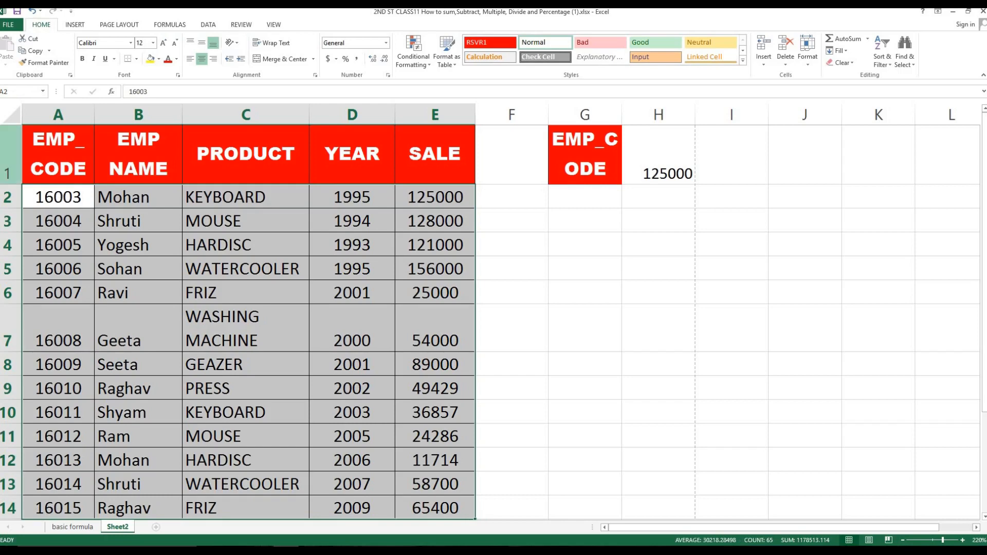
left_click(418, 65)
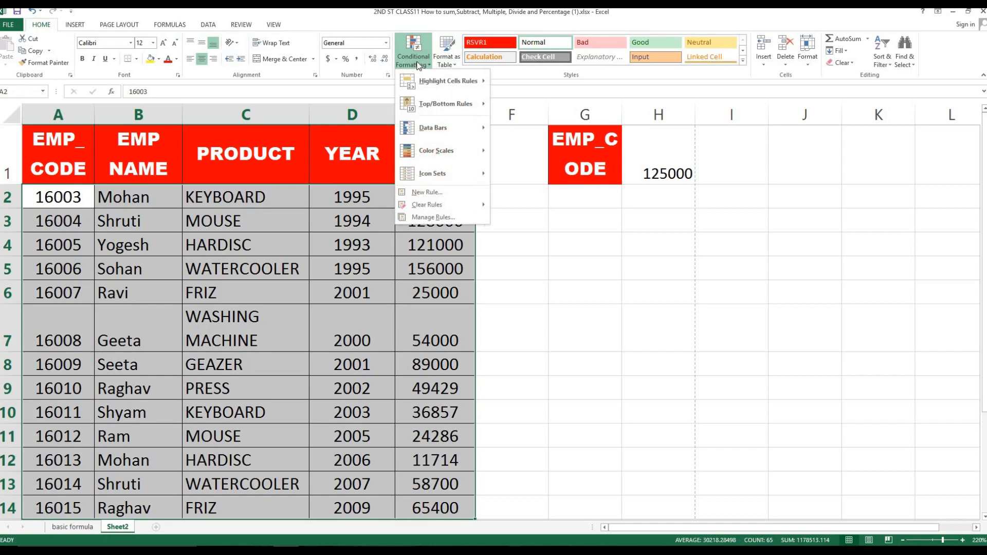
left_click(427, 195)
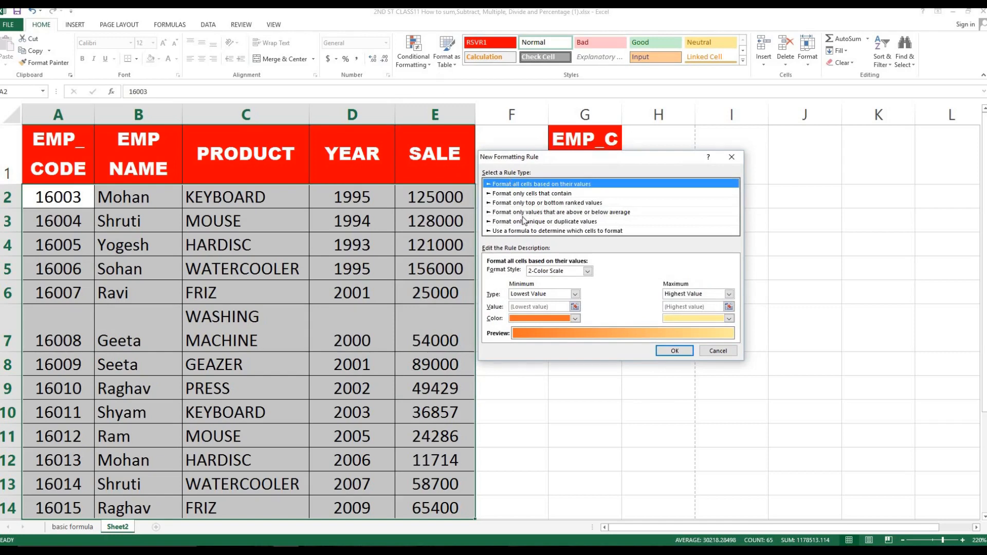
left_click(562, 231)
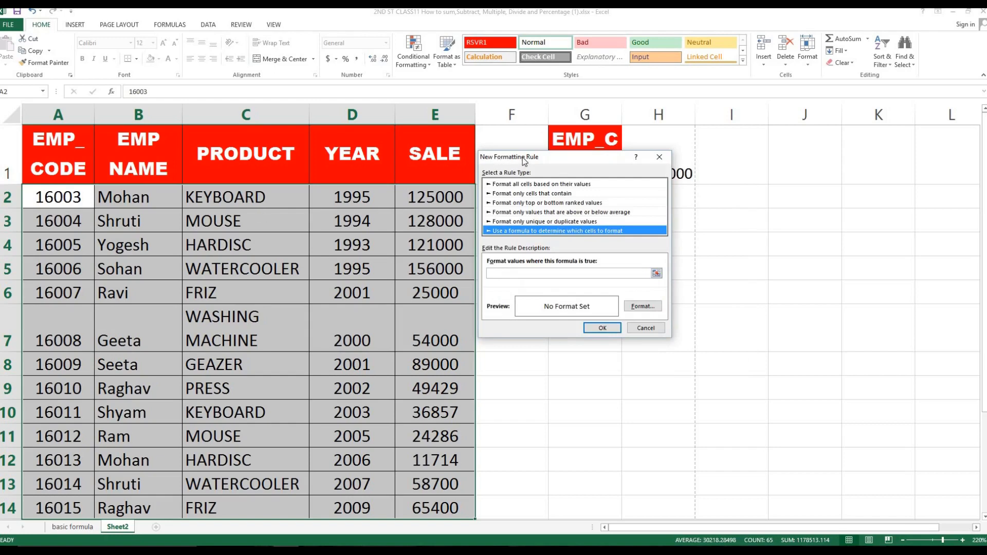
left_click_drag(524, 162, 553, 232)
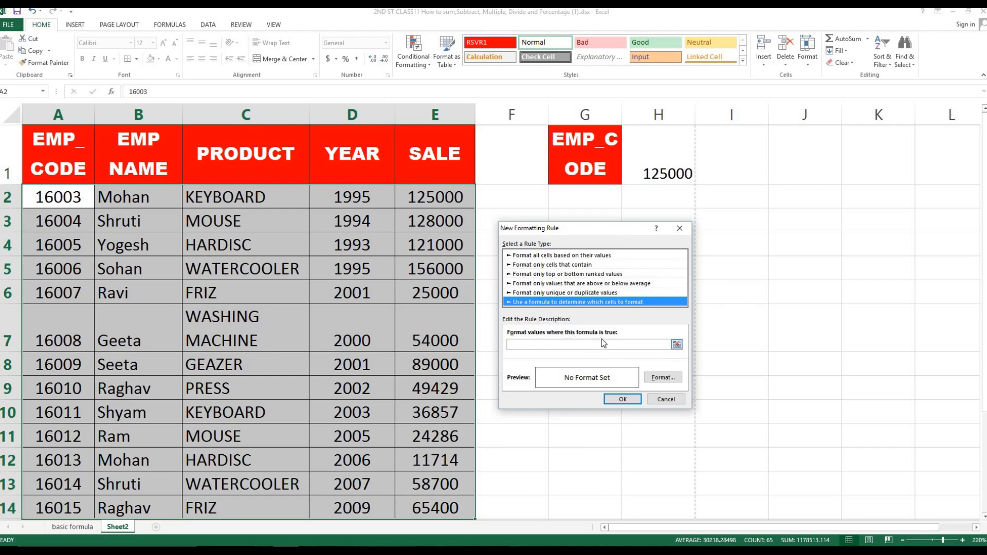
- Enter the rule formula =$A$2=$H$1, comparing the first employee code with the lookup cell
left_click(534, 345)
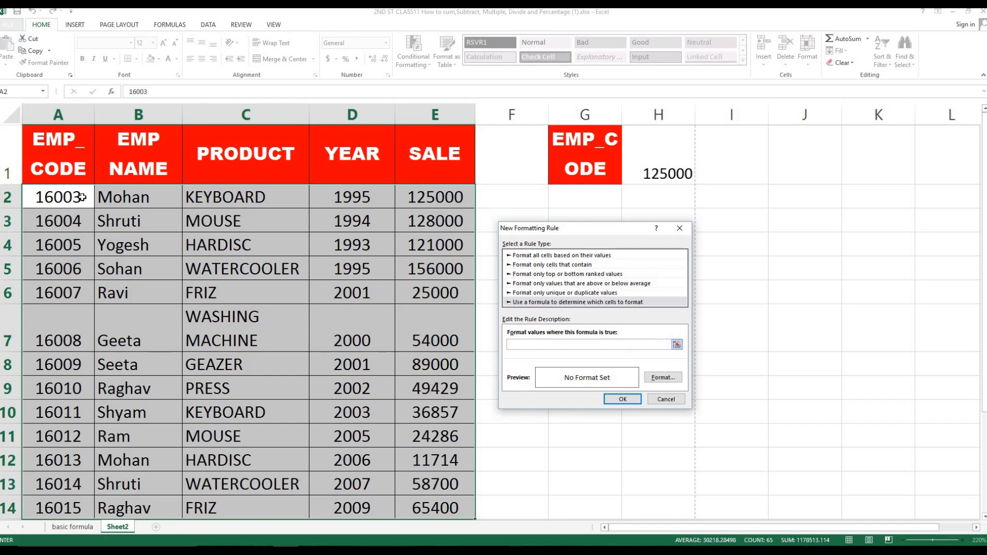
left_click(65, 197)
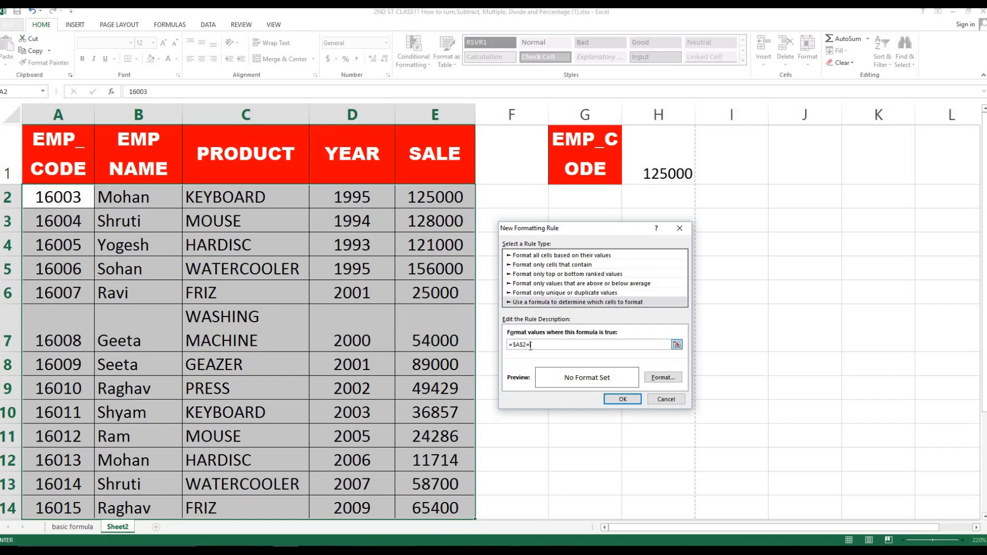
left_click(660, 170)
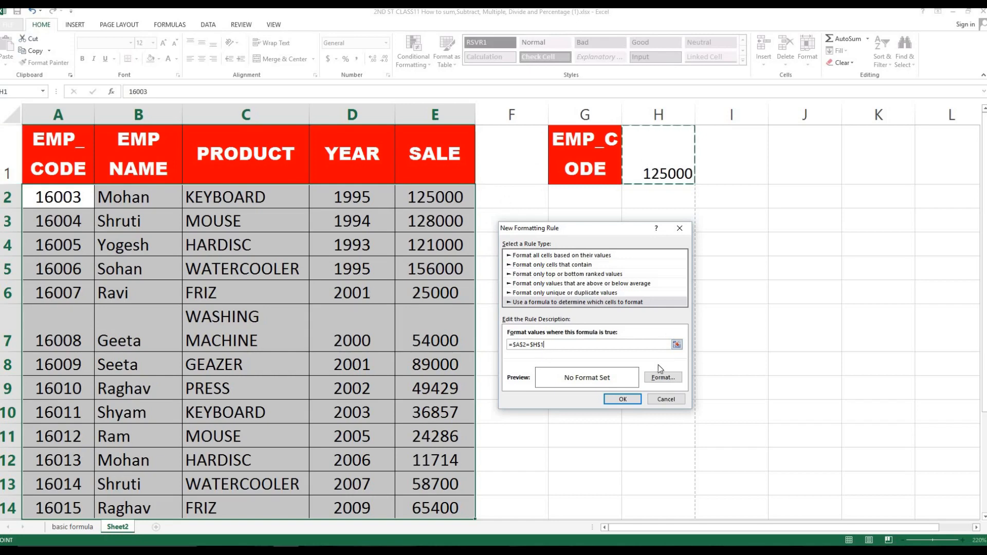
- Set the rule's format to a green background fill with a bold font style
left_click(664, 377)
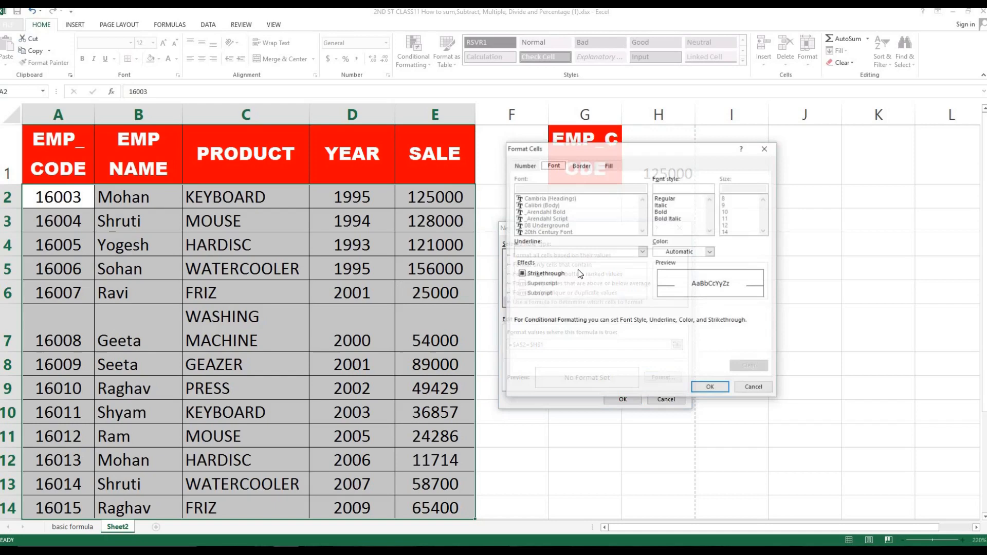
left_click(612, 166)
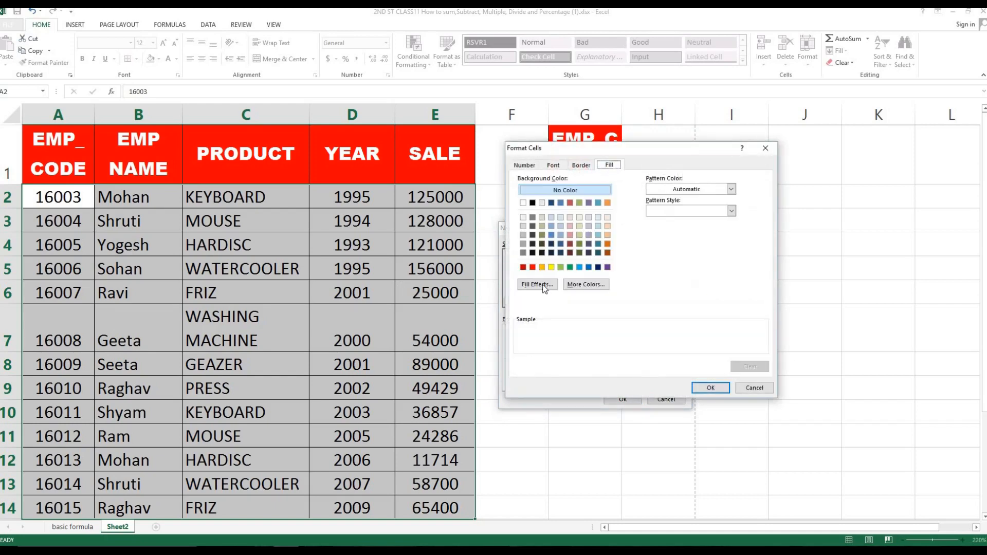
left_click(571, 268)
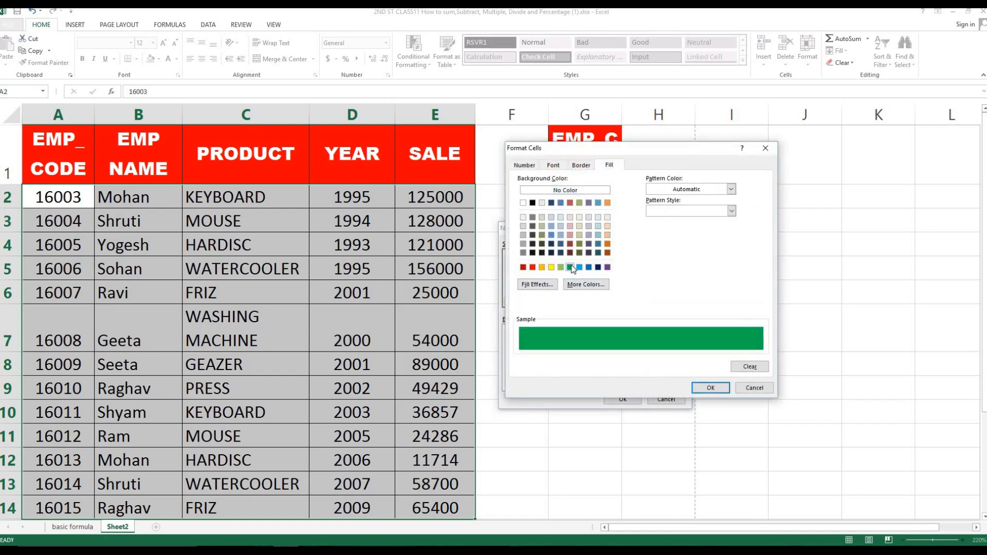
left_click(558, 166)
left_click(664, 211)
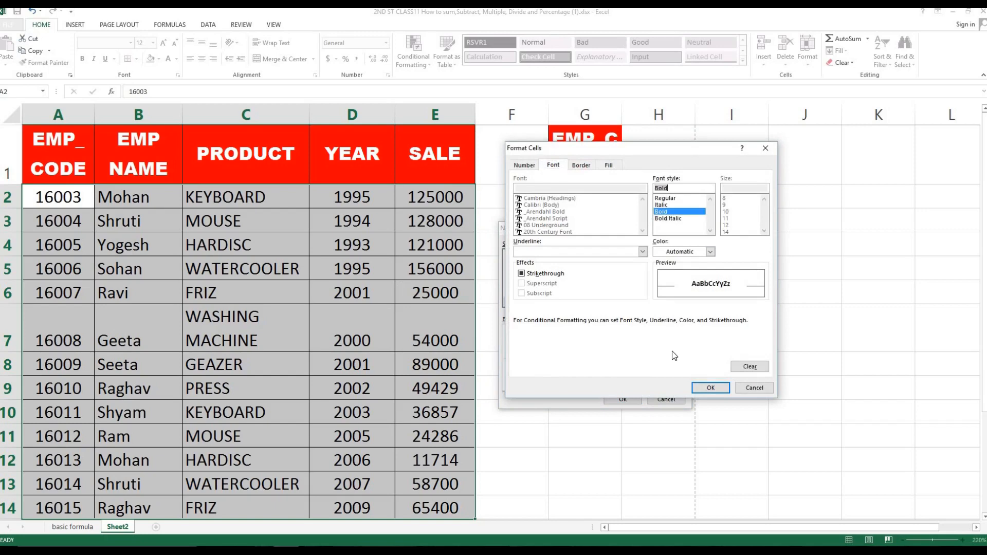
left_click(711, 388)
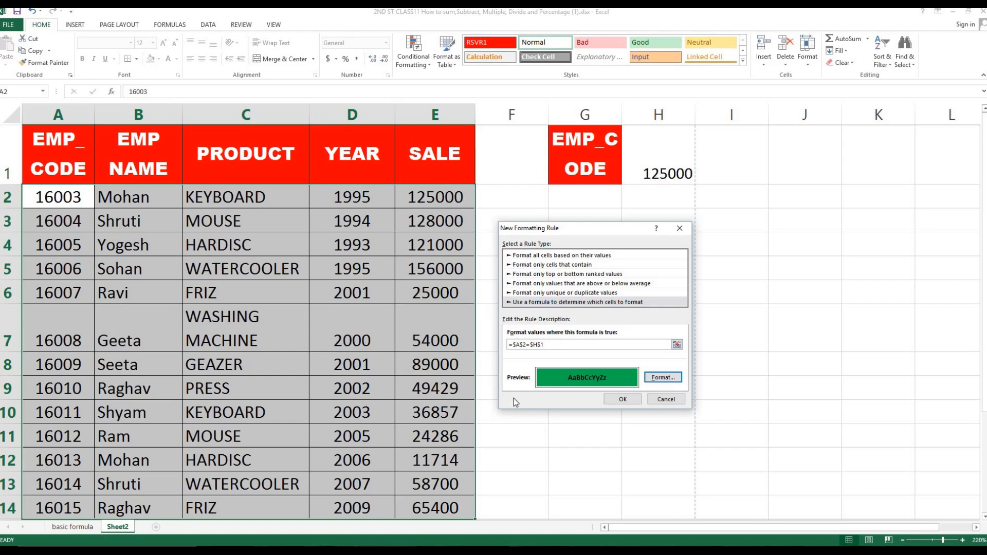
- Change the rule formula to =$A2=$H$1 so only the column is locked, and apply the rule
left_click(524, 344)
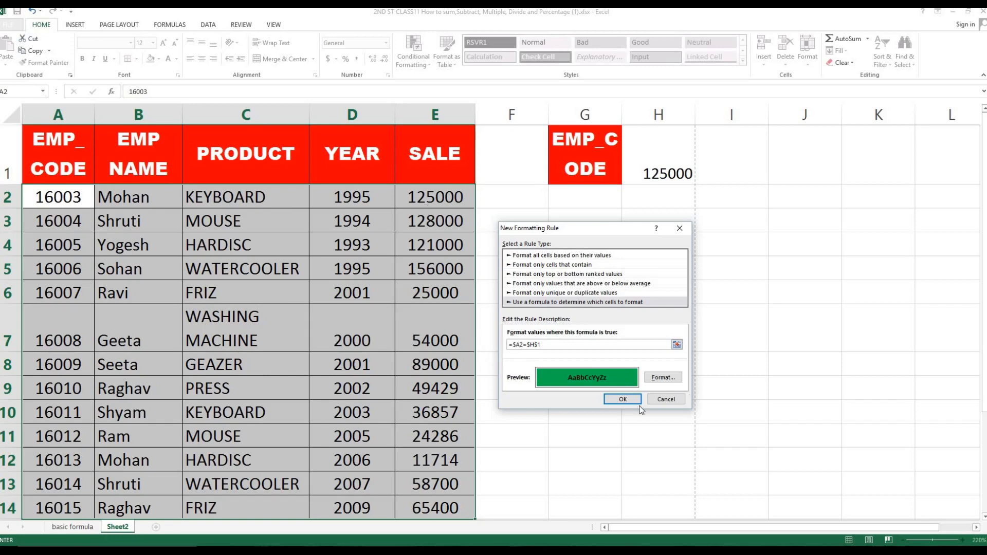
left_click(622, 400)
- Test the highlighting by entering employee code 16003 in cell H1, then replacing it with 16010
left_click(653, 176)
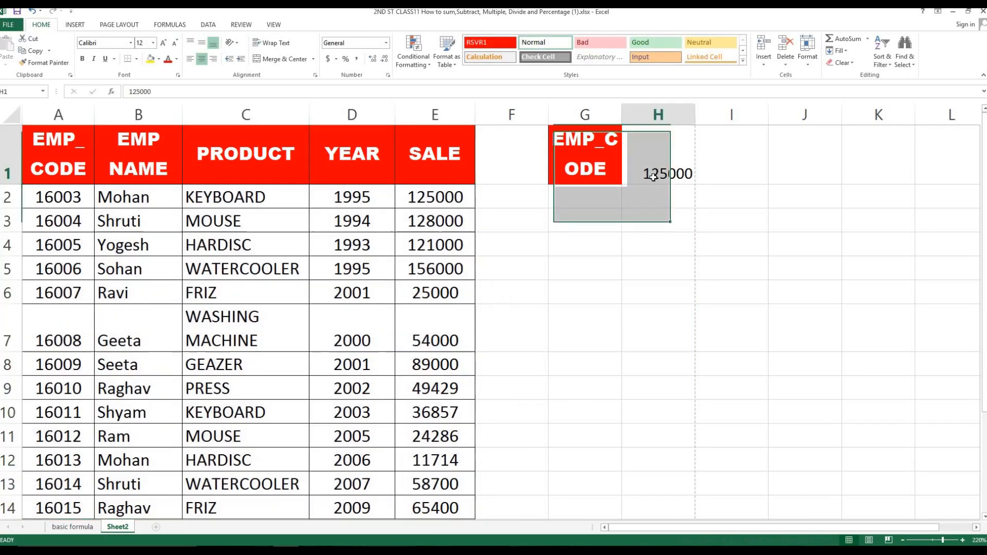
type("16003")
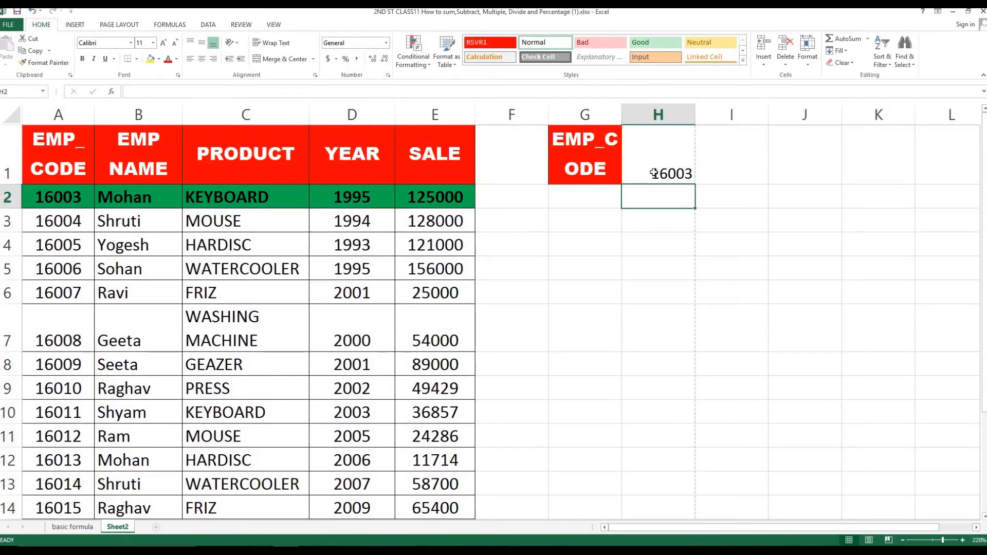
left_click(654, 173)
type("16010")
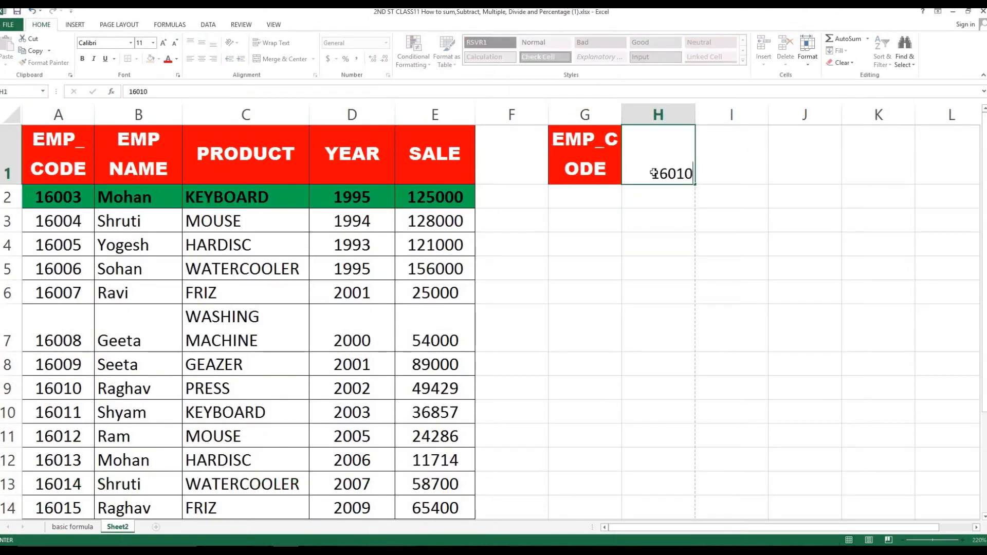
key("Return")
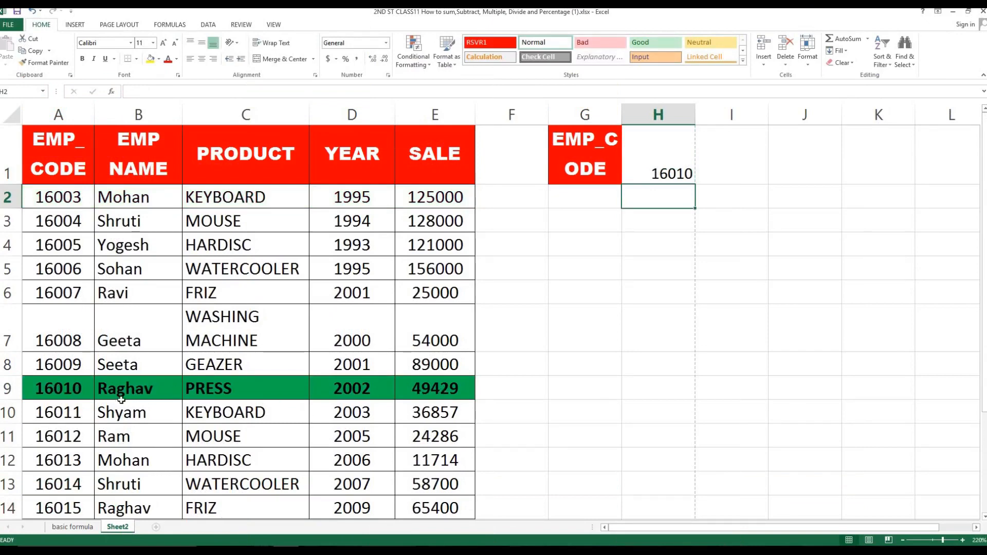
- Open the Conditional Formatting Rules Manager and show the formatting rules for This Worksheet
left_click(667, 180)
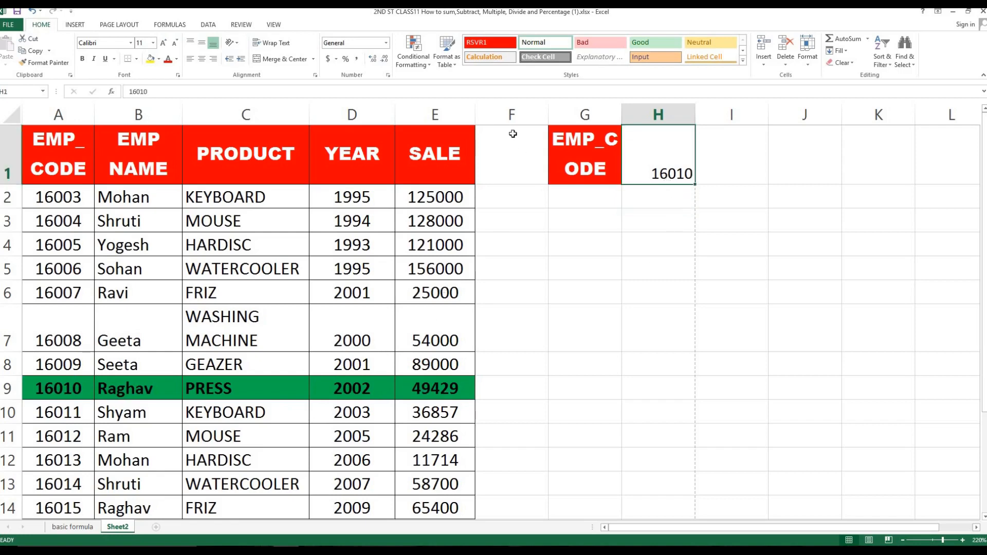
left_click(423, 66)
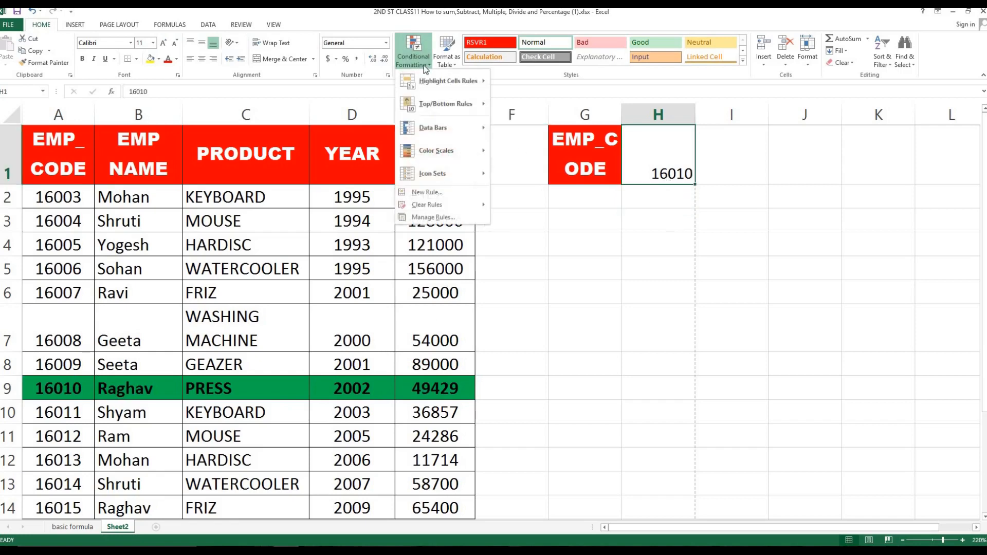
left_click(439, 217)
left_click_drag(548, 243, 545, 190)
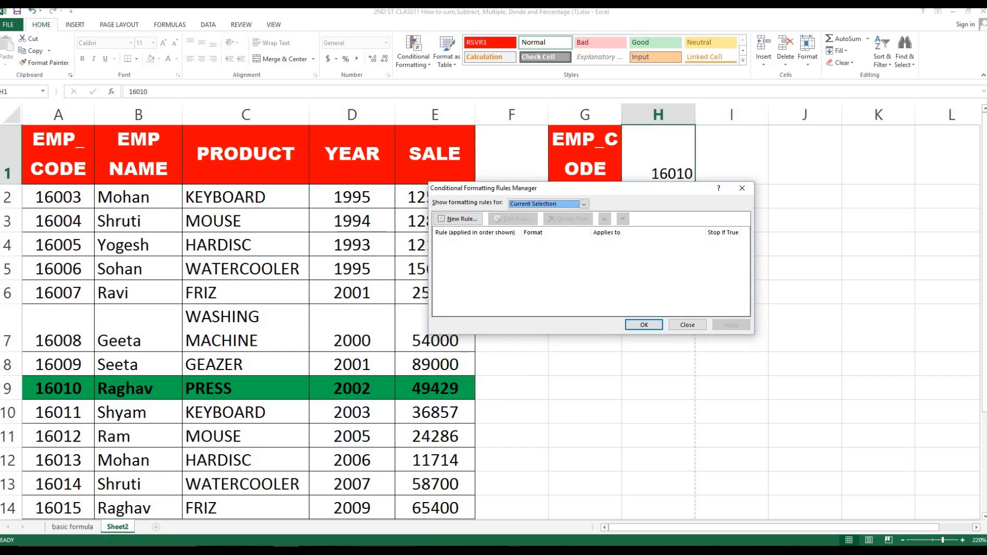
left_click(543, 205)
left_click(538, 221)
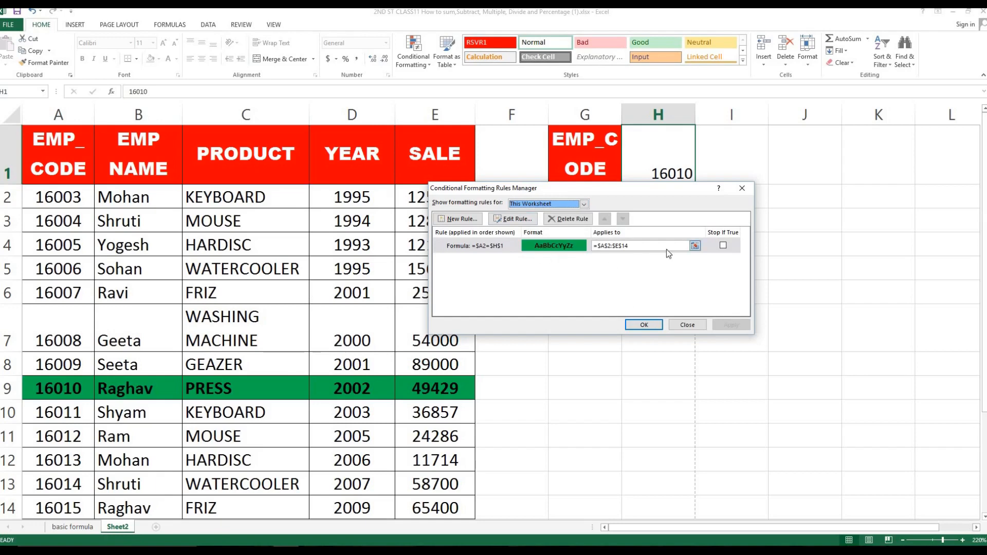
- Change the existing rule's formula to =A$2=$H$1 so only the row is locked, apply it and close the rules manager
left_click_drag(573, 190, 268, 207)
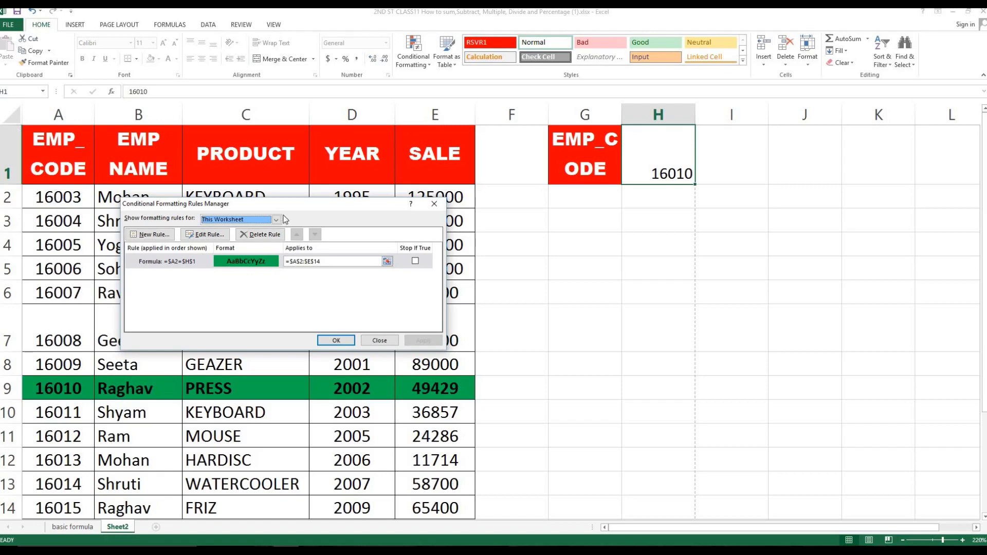
left_click_drag(285, 204, 557, 228)
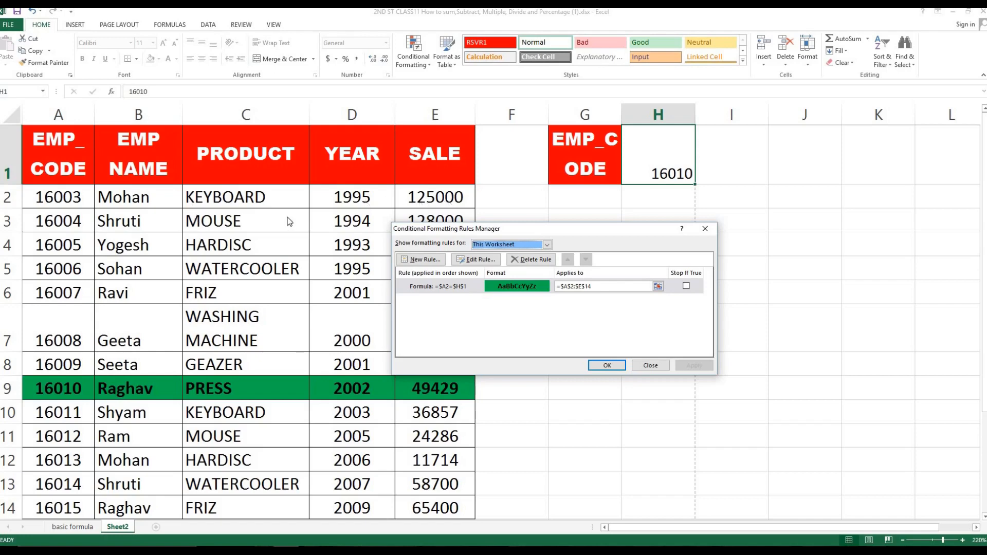
left_click(467, 261)
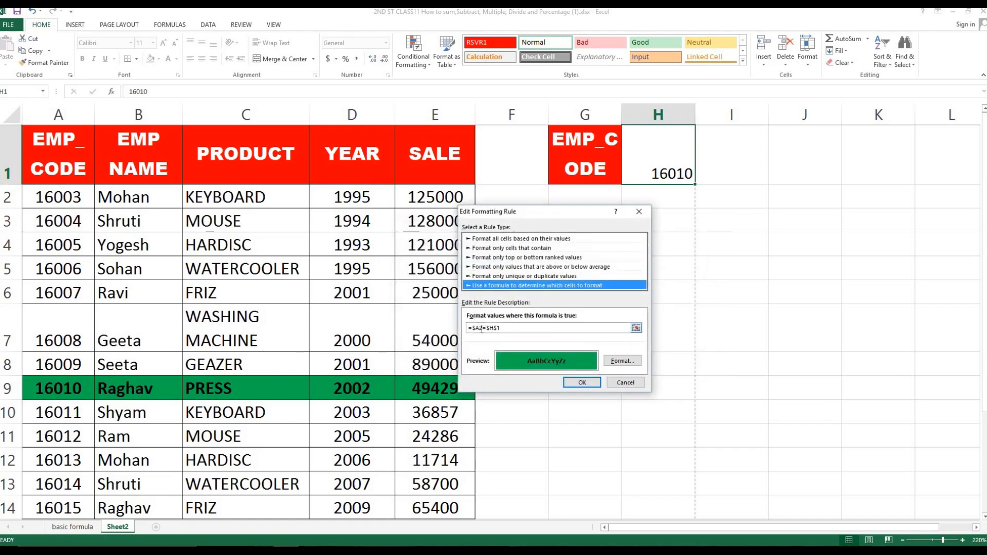
left_click(474, 328)
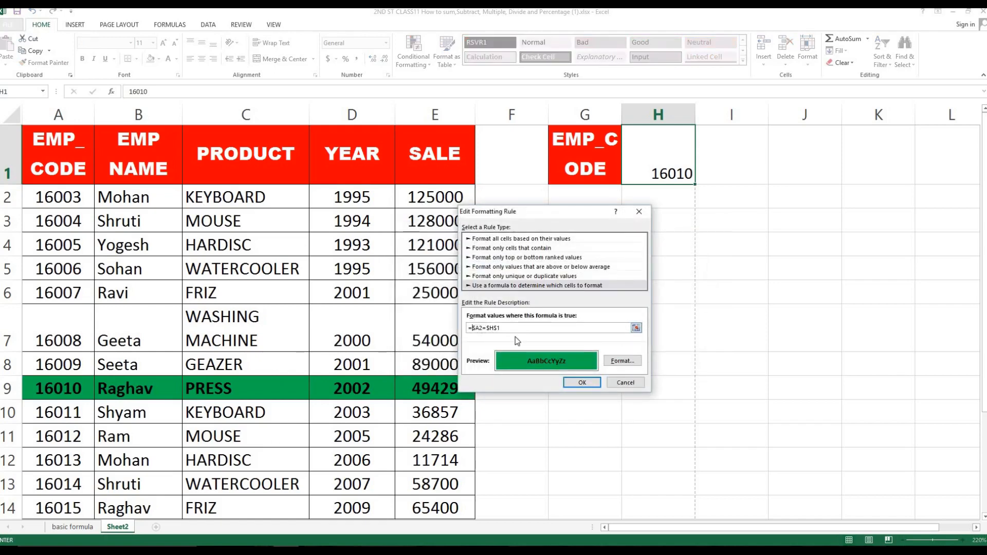
key("Delete")
type("$")
left_click(584, 381)
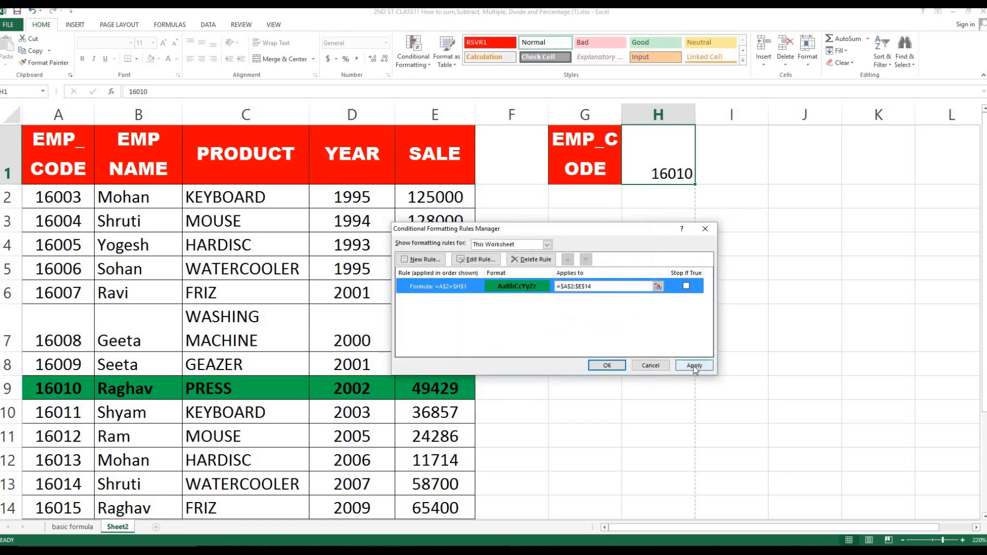
left_click(693, 366)
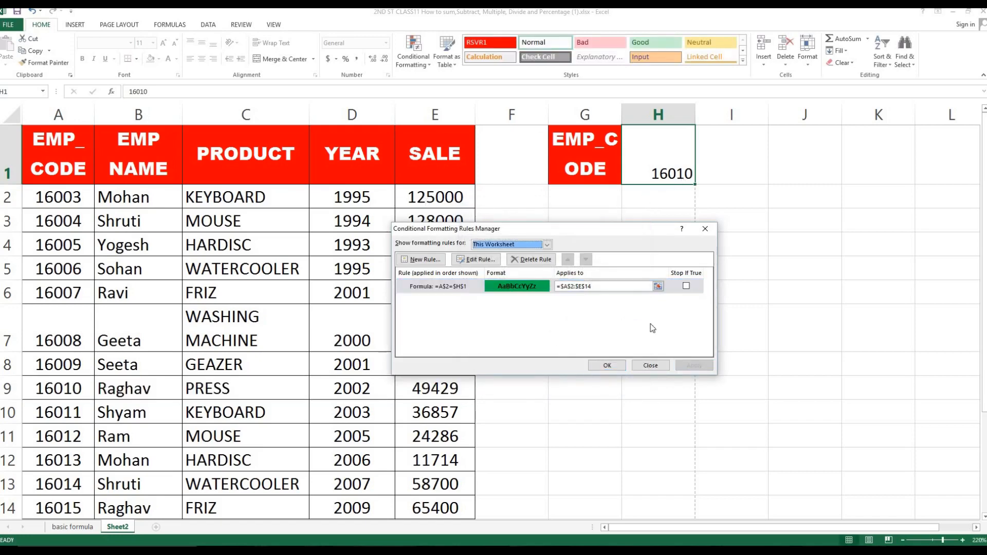
left_click(608, 365)
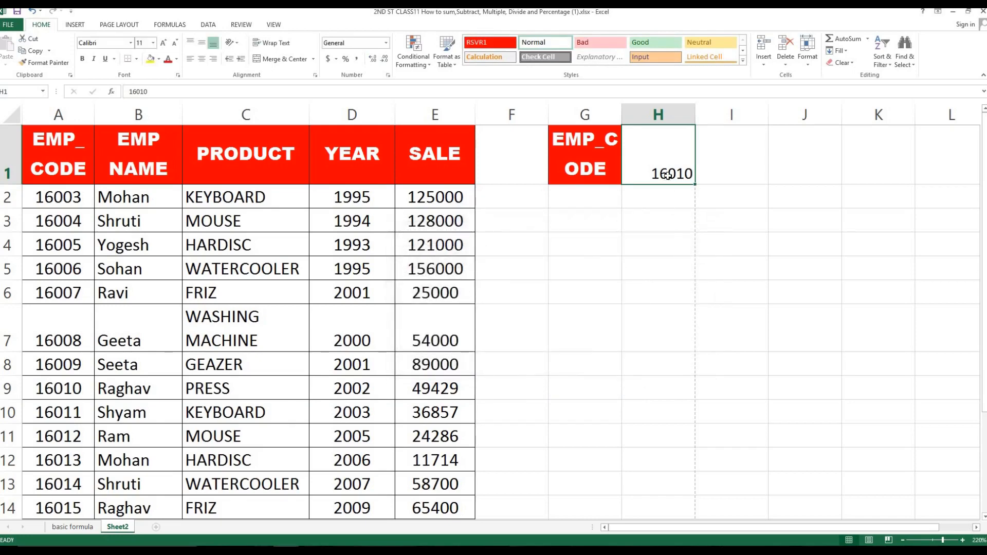
- Test the row-locked rule by entering 1995, KEYBOARD and 16003 one after another in cell H1
type("1995")
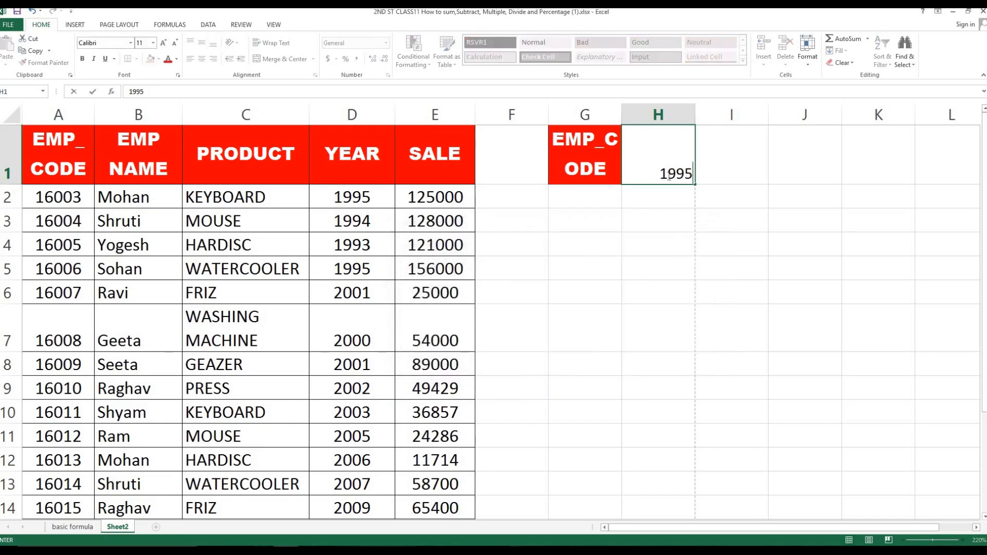
key("Return")
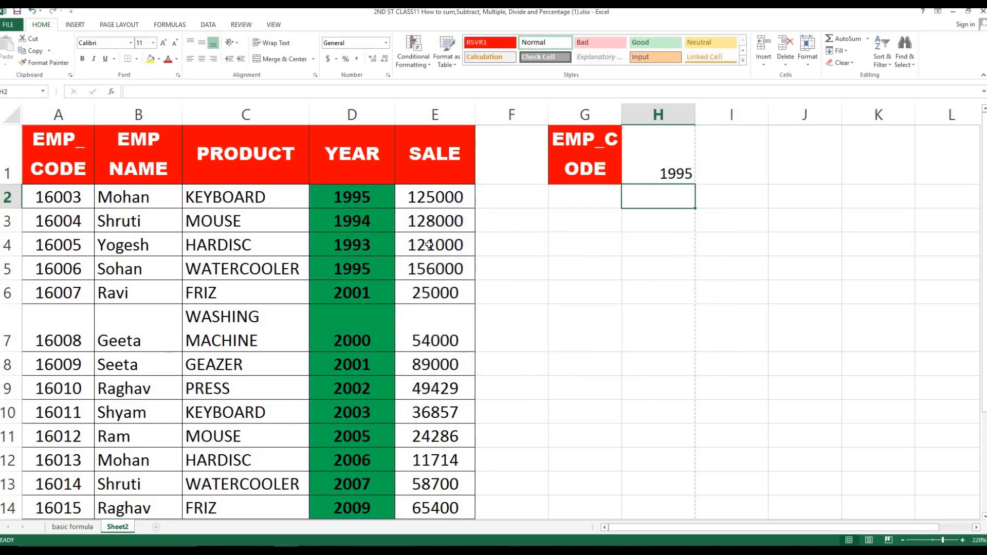
left_click(654, 176)
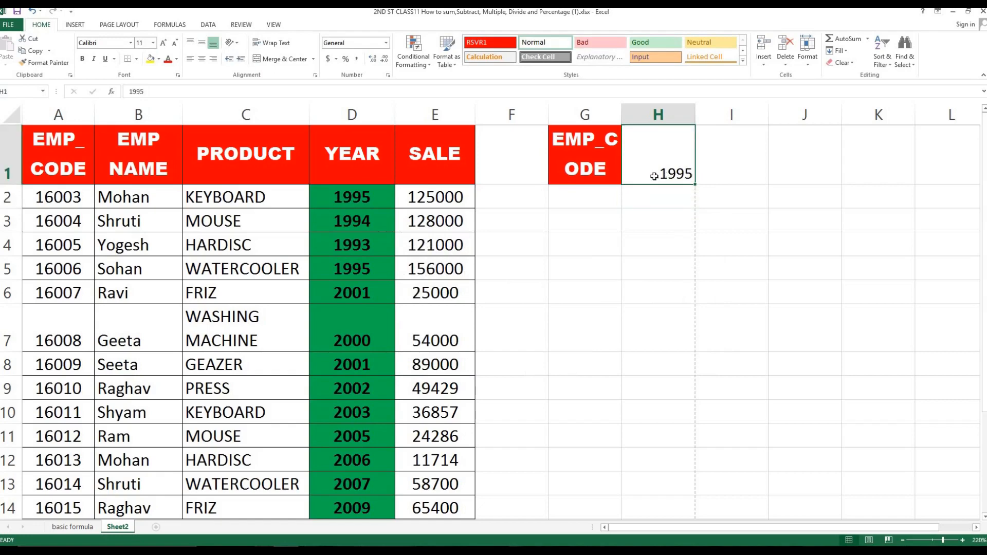
type("KEYBOARD")
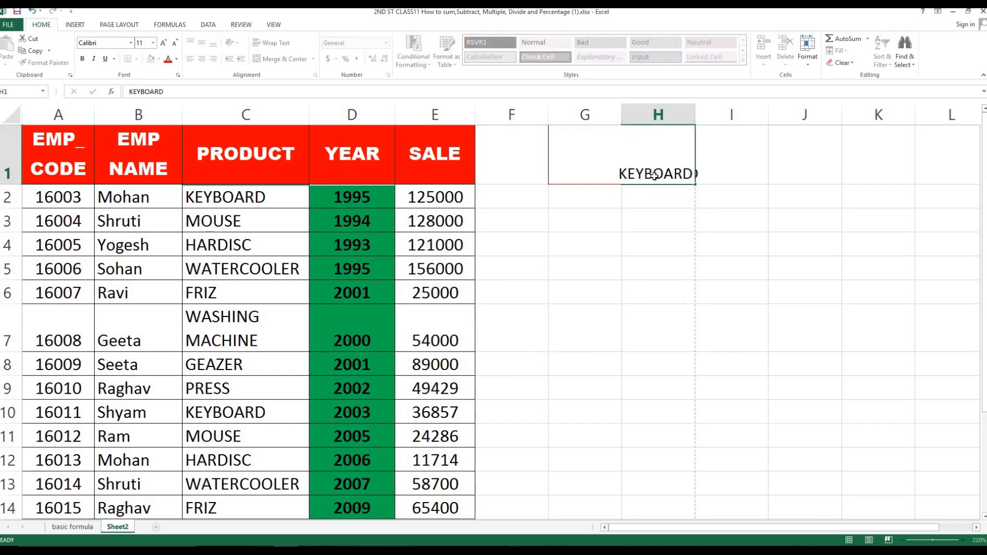
key("Return")
left_click(658, 173)
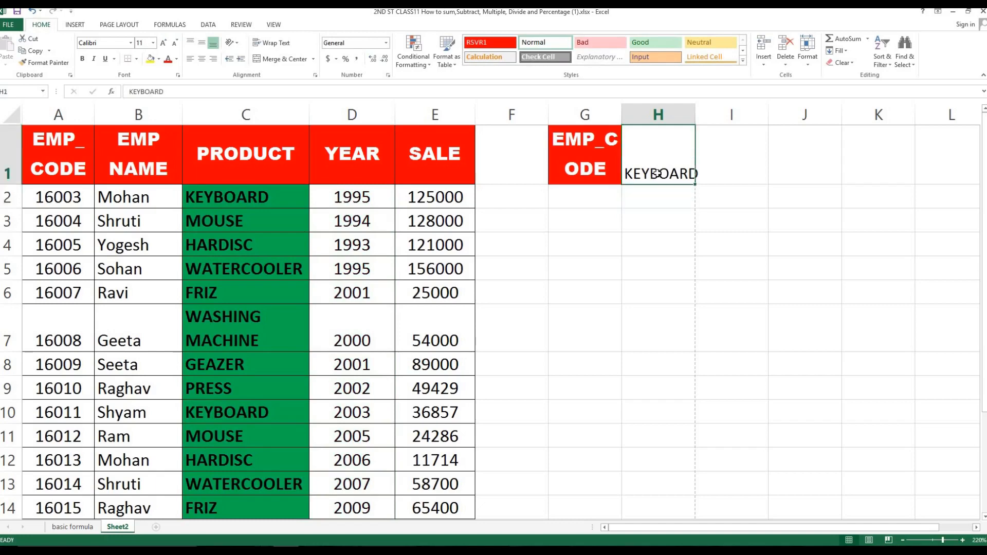
type("16003")
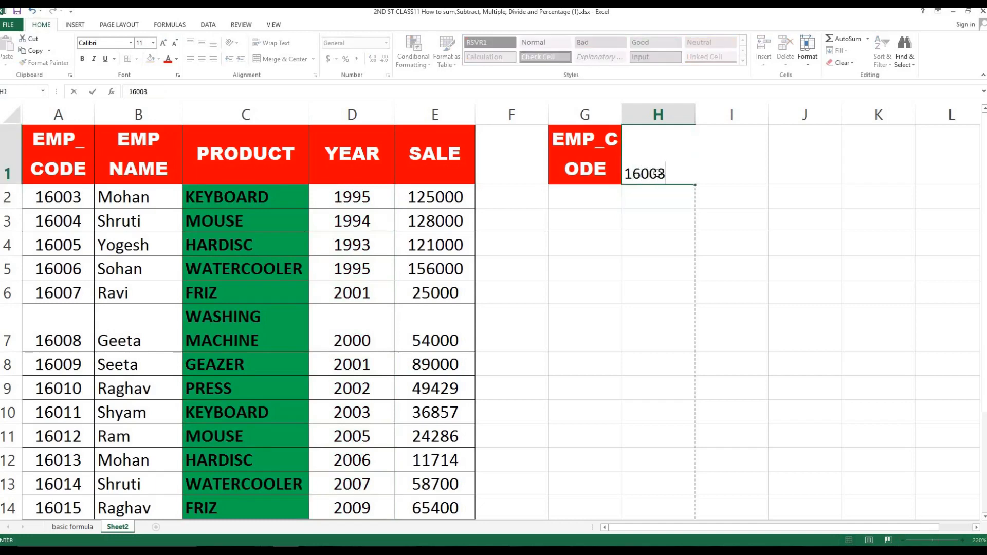
key("Return")
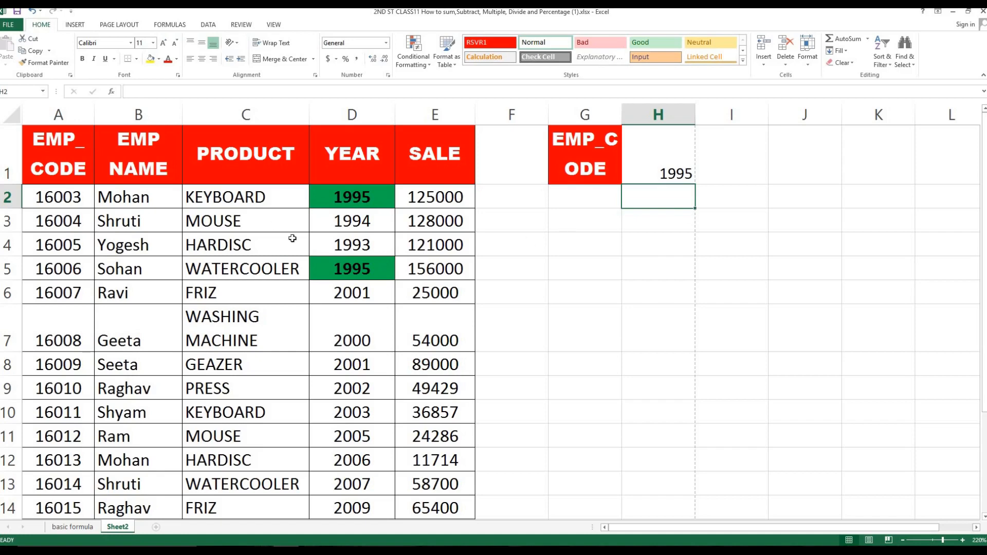
- Clear the conditional formatting rules from the entire sheet
left_click(666, 175)
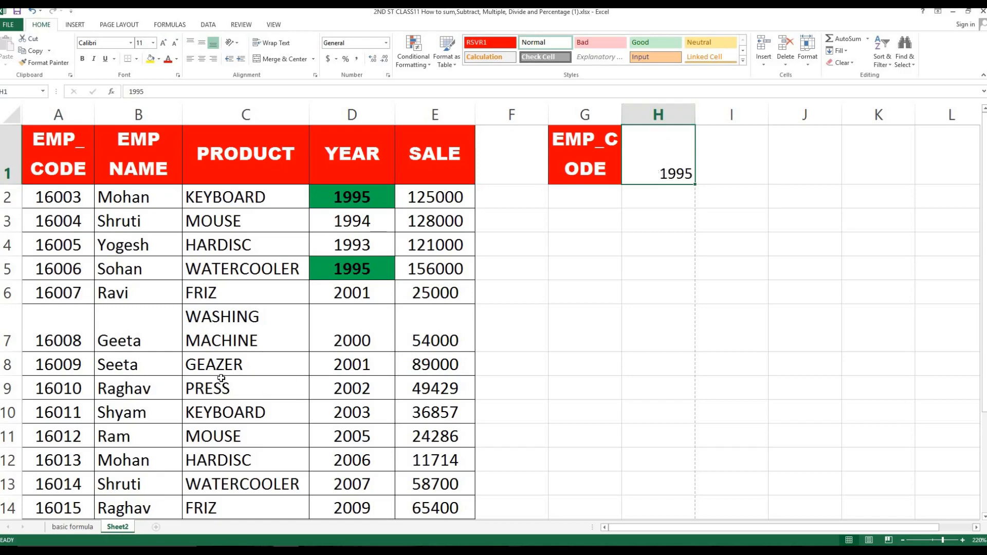
left_click(413, 54)
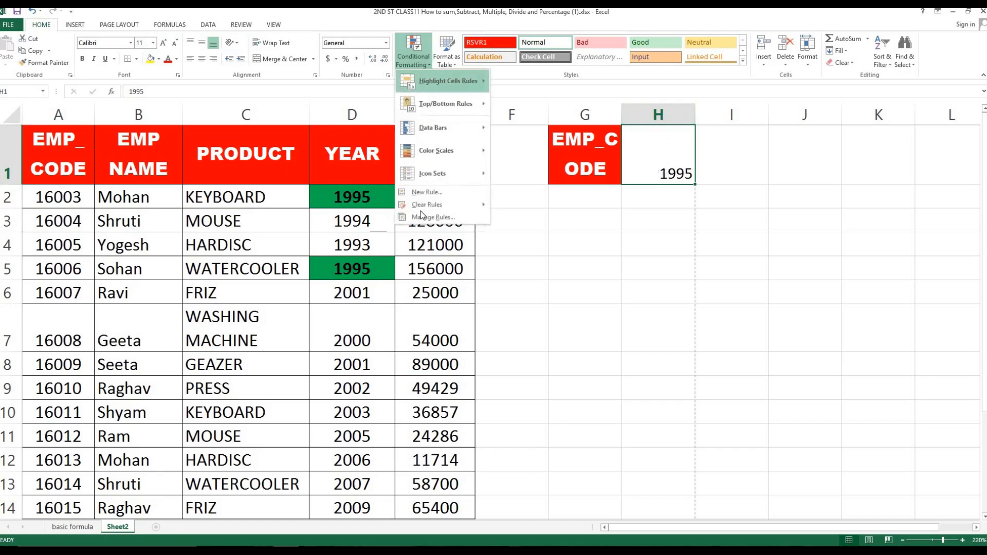
mouse_move(425, 203)
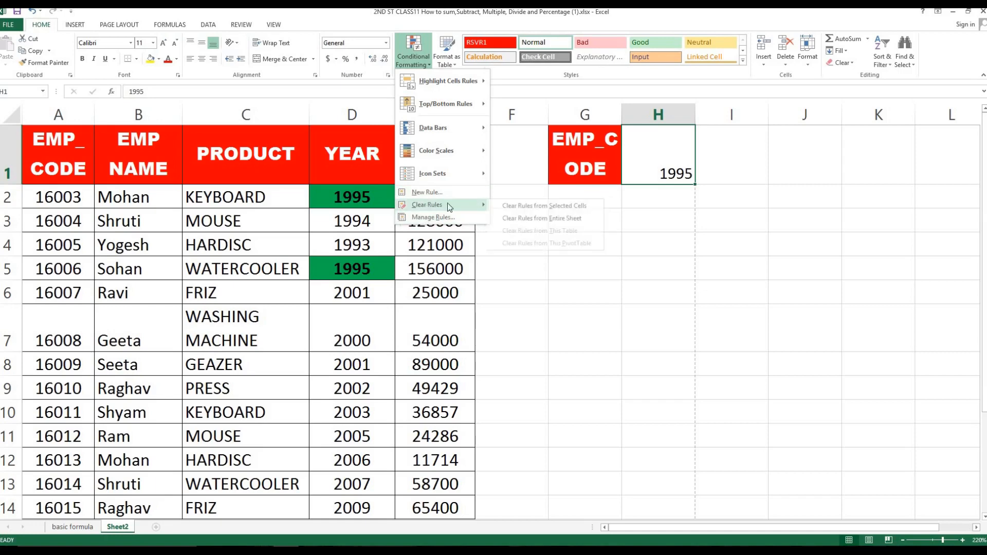
left_click(535, 221)
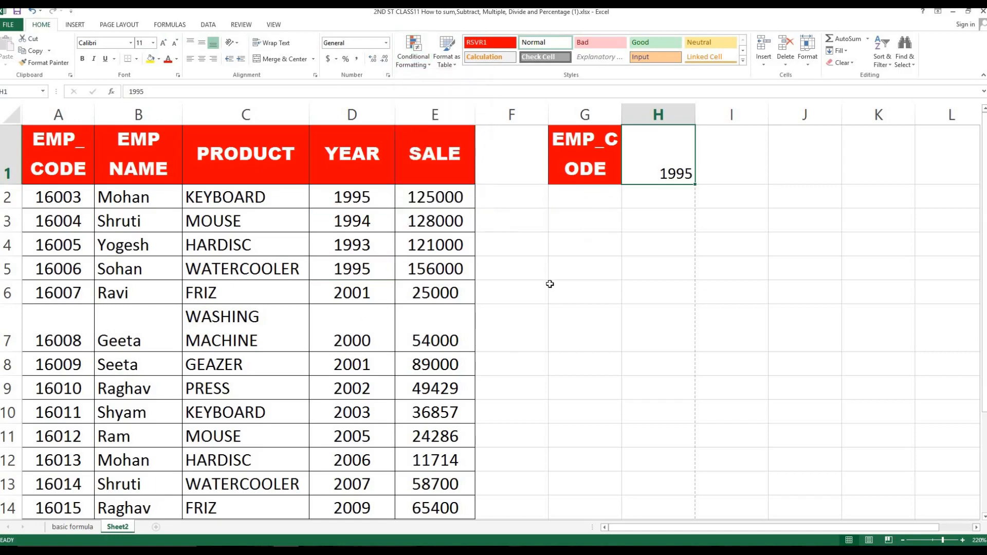
left_click(549, 284)
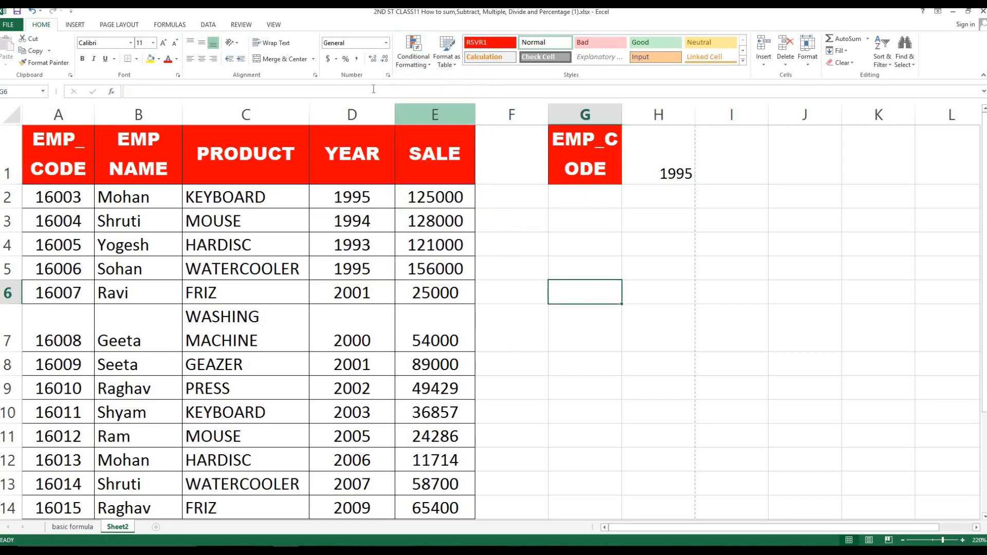
- Start a new formula-based conditional formatting rule for the data range A2:E14 with the formula =$A$2=$H$1
left_click(64, 197)
key("ctrl+shift+Right")
key("ctrl+shift+Down")
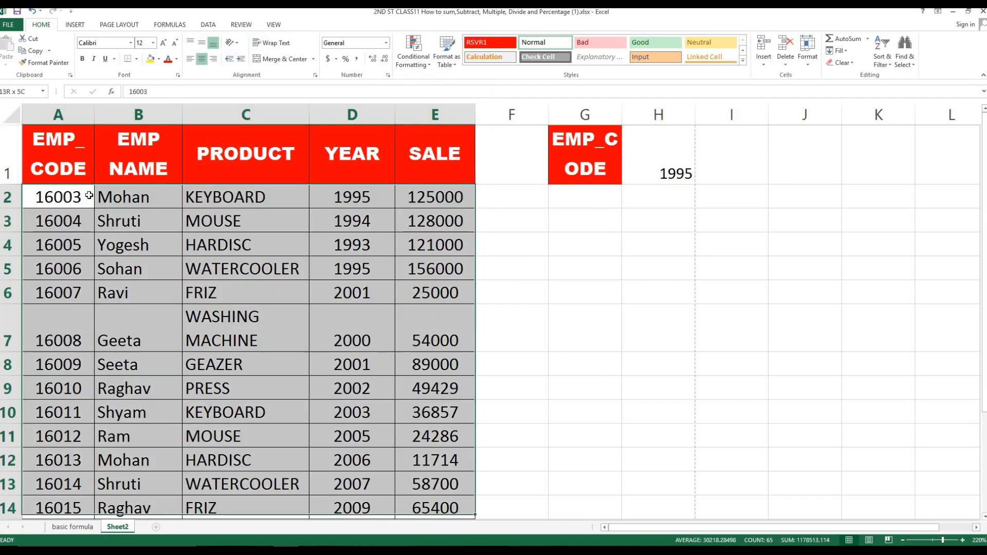
left_click(409, 64)
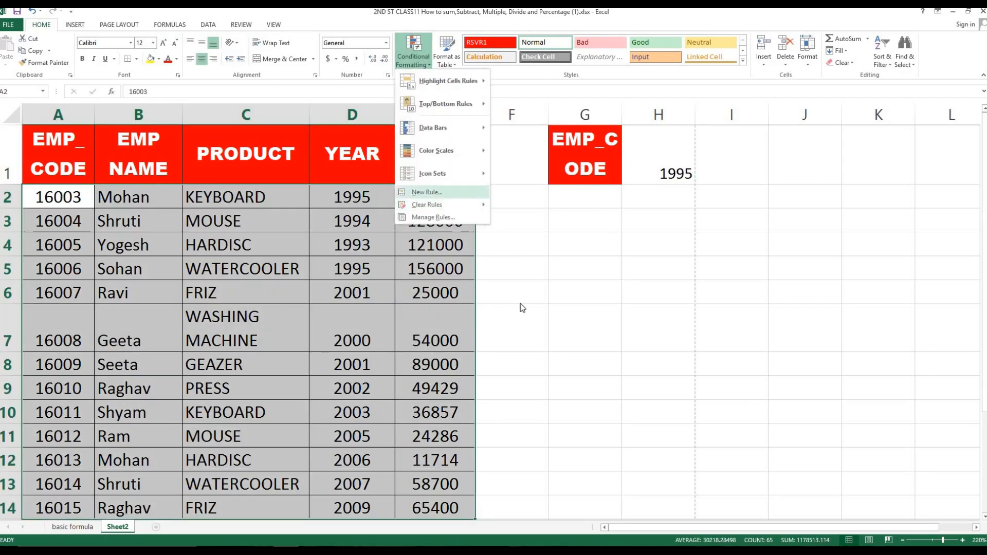
left_click(437, 191)
left_click(604, 285)
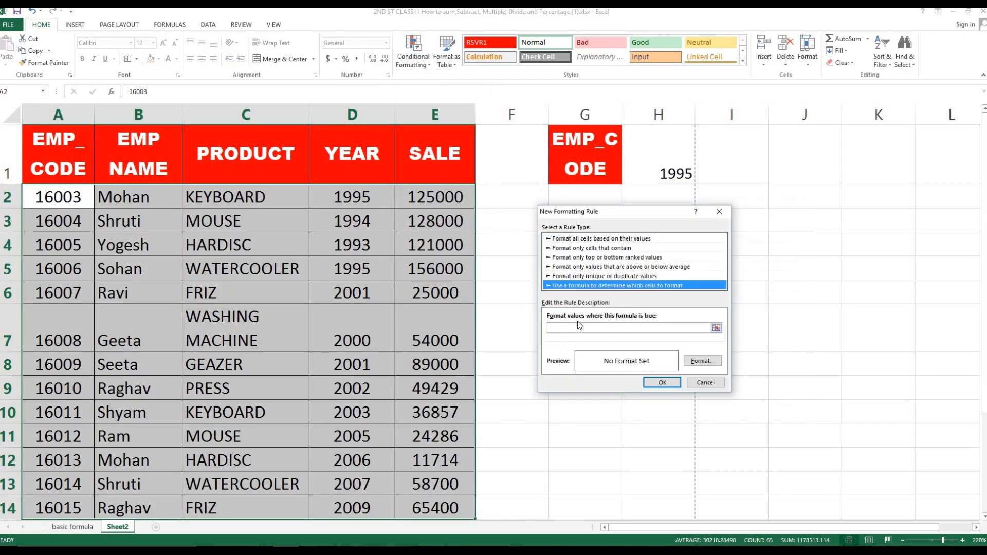
left_click(590, 330)
type("=")
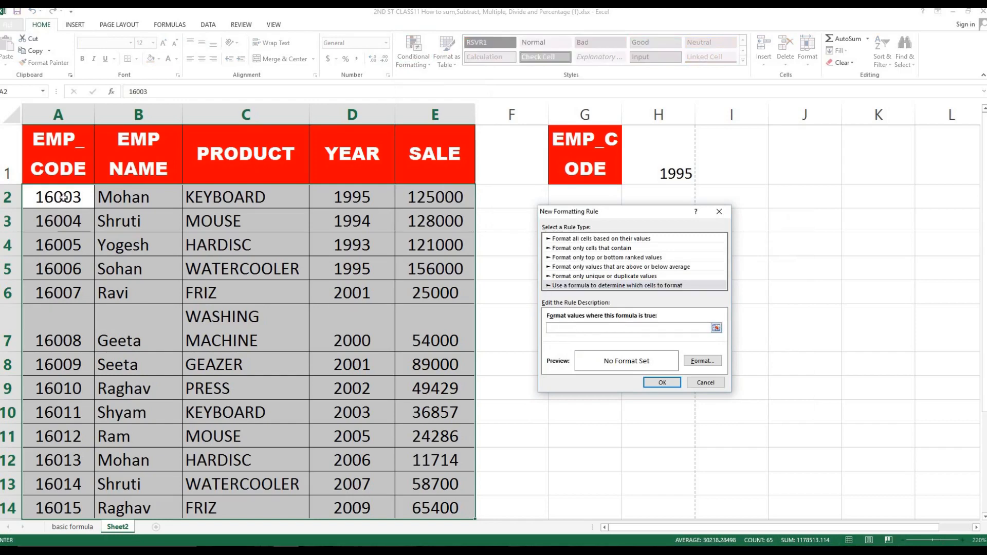
left_click(64, 197)
type("=")
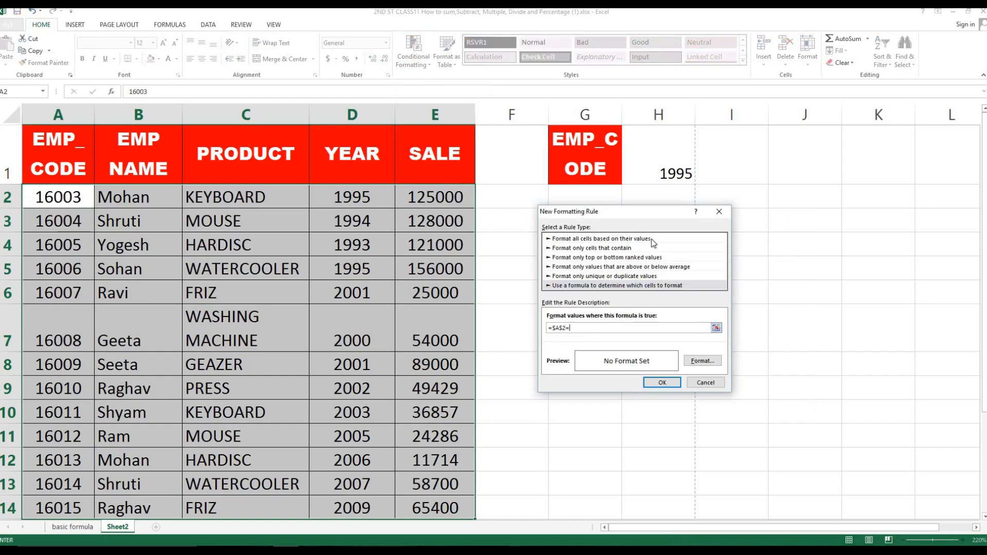
left_click(668, 178)
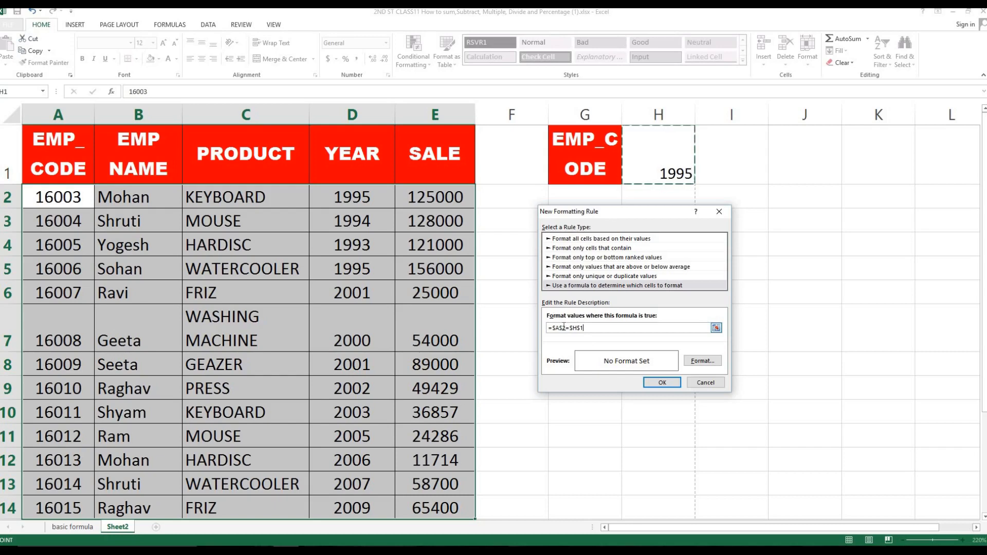
- Set the new rule's format to a yellow background fill with a bold font style
left_click(710, 361)
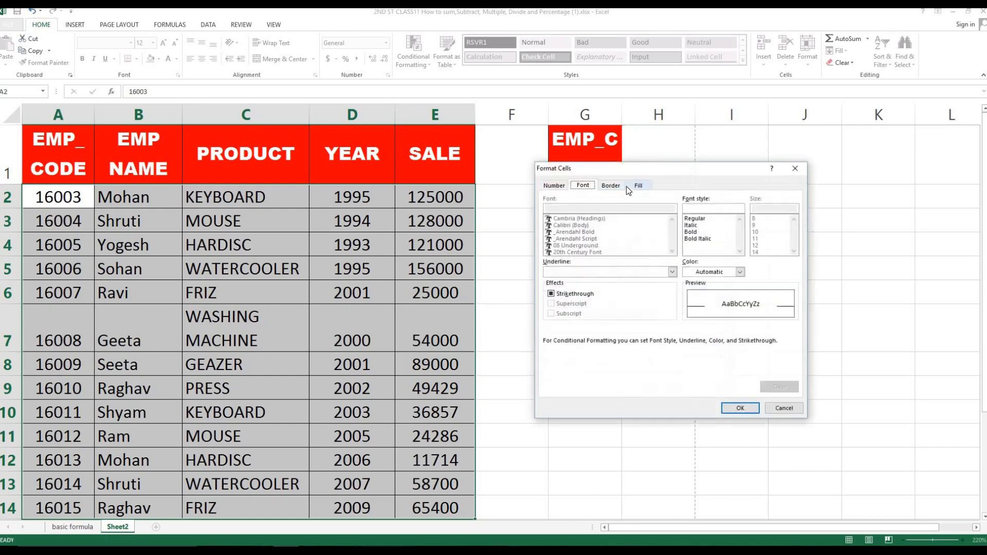
left_click(632, 186)
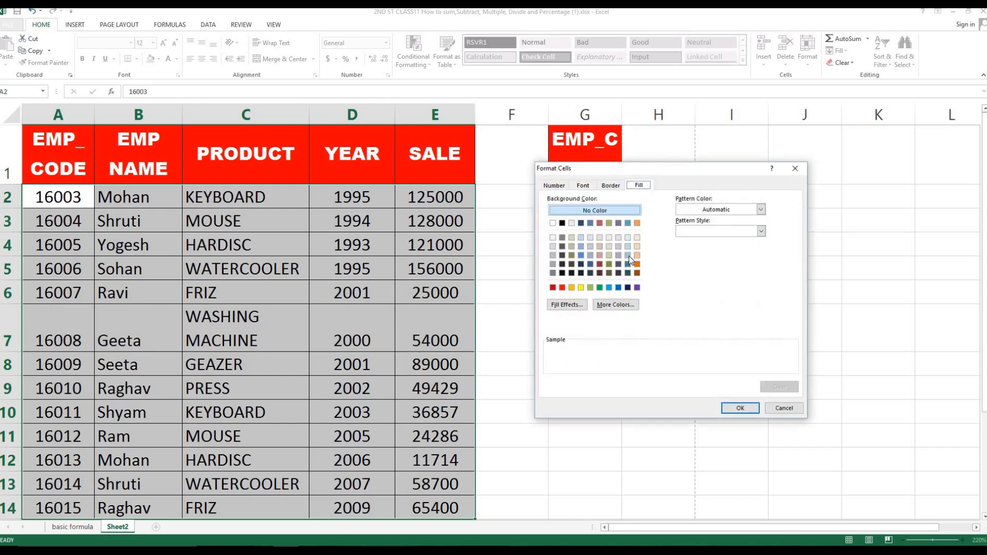
left_click(581, 287)
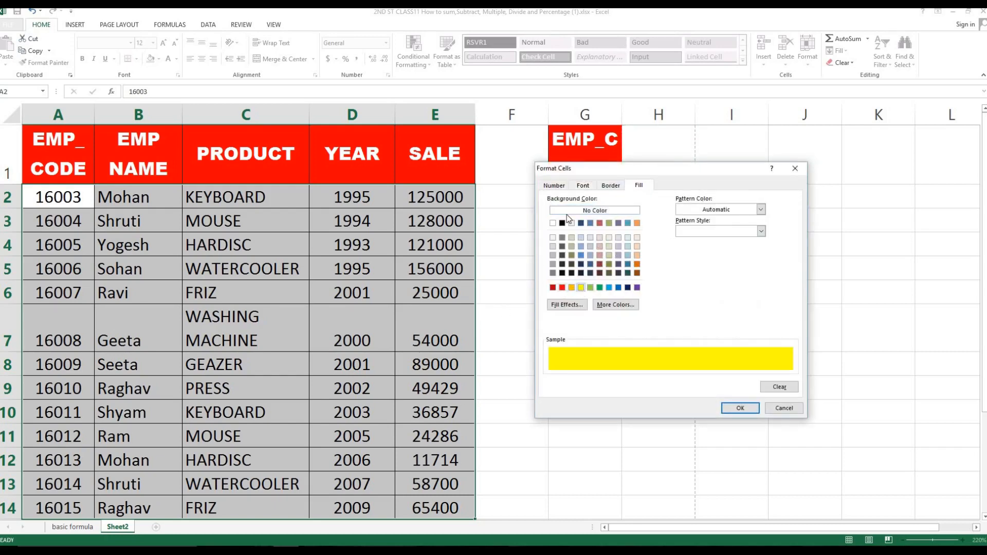
left_click(584, 183)
left_click(739, 272)
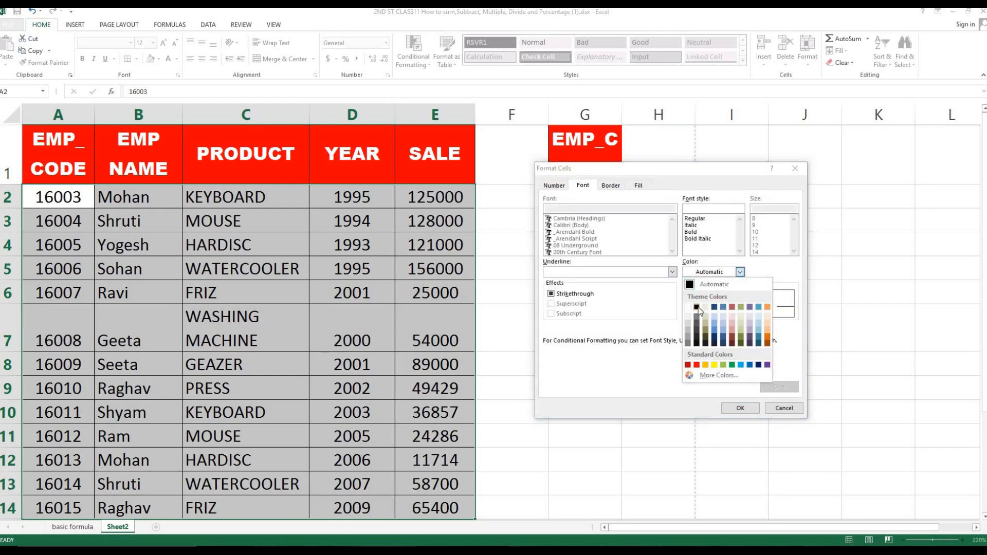
left_click(707, 263)
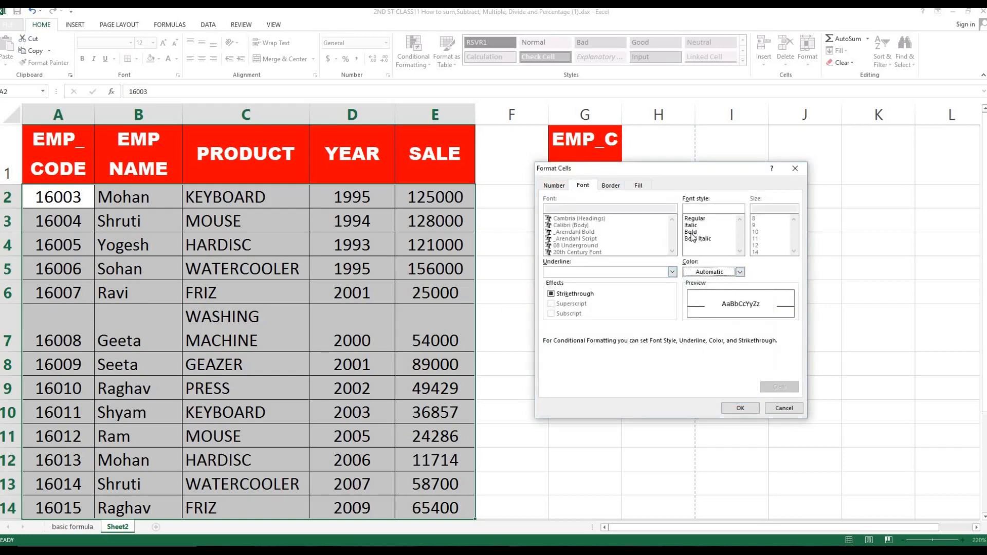
left_click(690, 232)
key("Return")
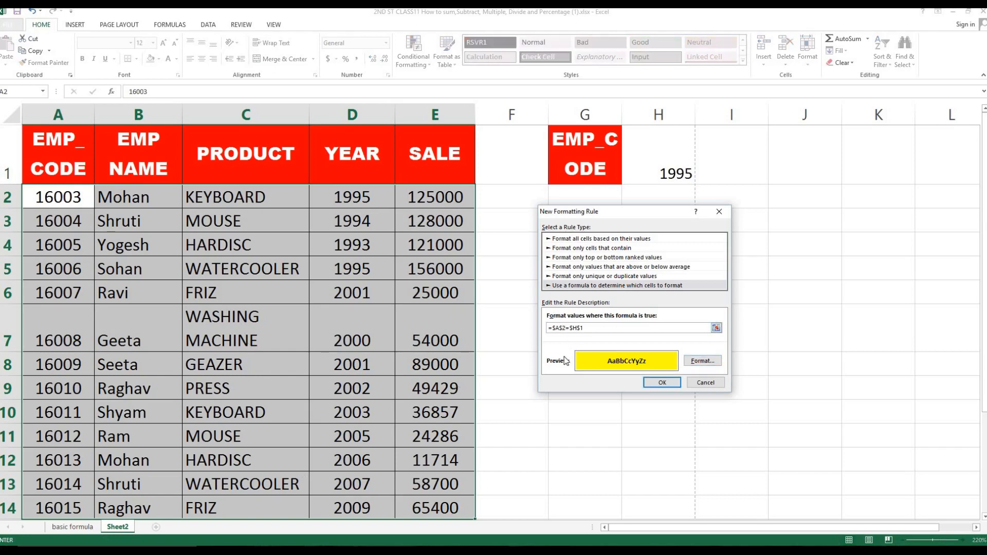
- Remove both dollar signs from the A2 reference in the rule formula to make it relative, and create the rule
key("BackSpace")
key("Left")
key("BackSpace")
left_click(663, 382)
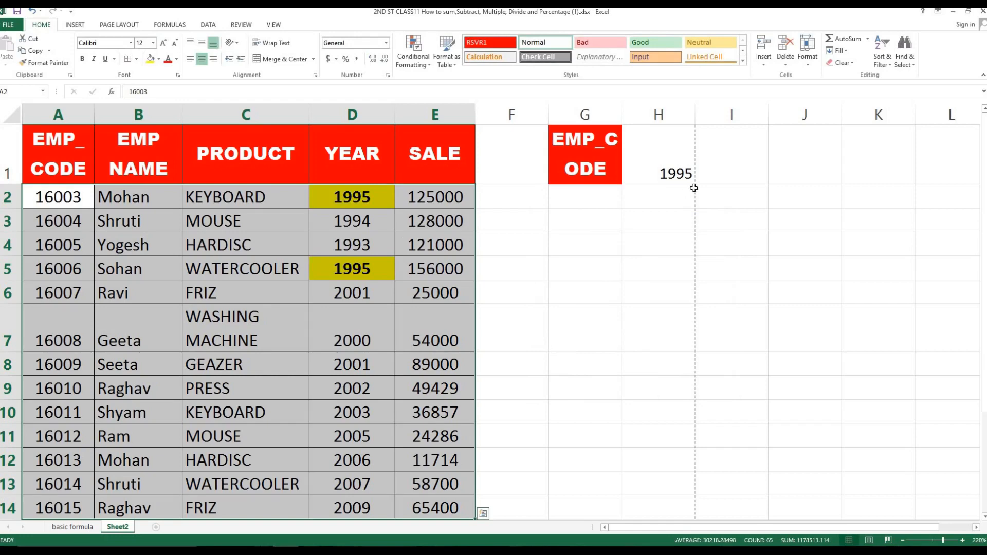
- Test the new rule by entering HARDISC in cell H1
left_click(681, 174)
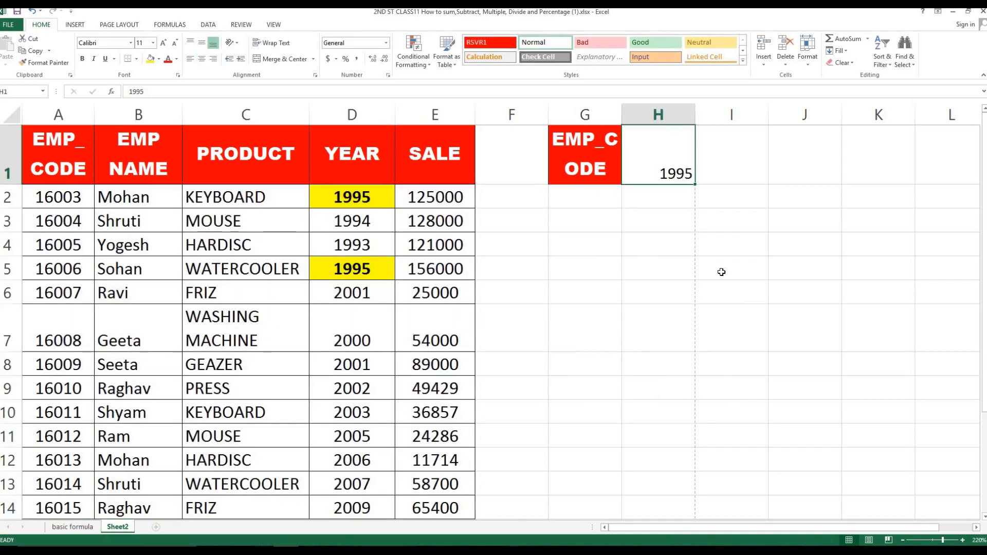
type("HARDISC")
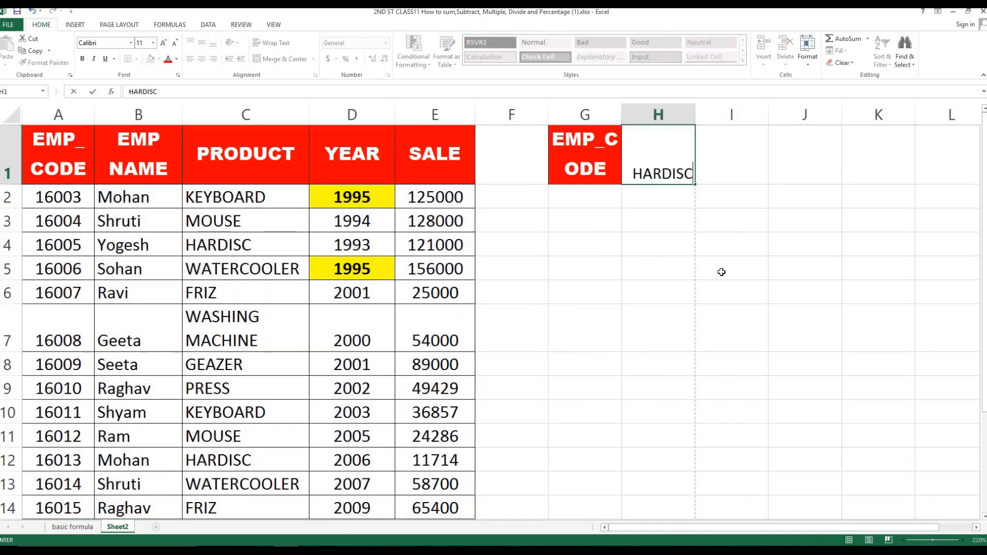
key("Return")
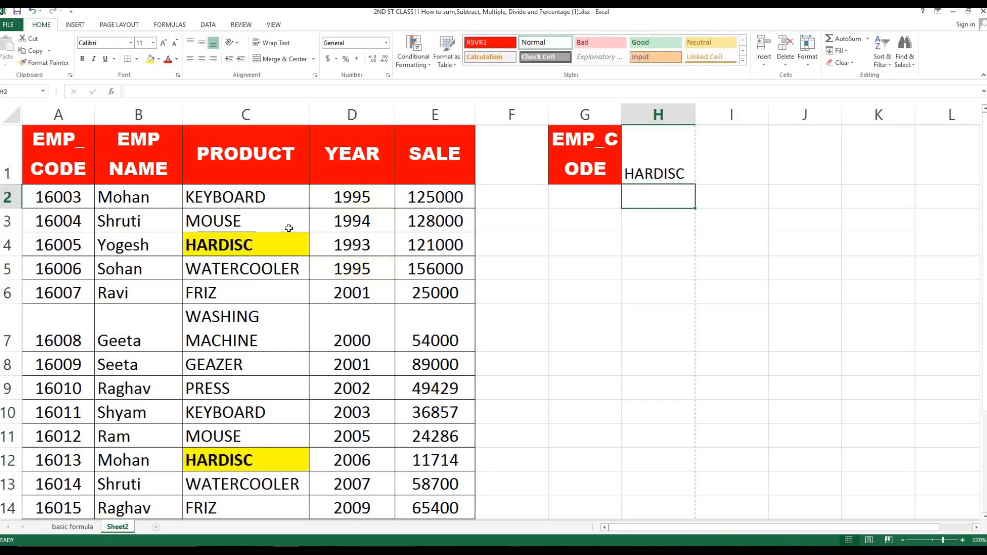
- Test the relative-reference rule by entering the employee name from B7 in cell H1, followed by the employee name from B2
left_click(645, 181)
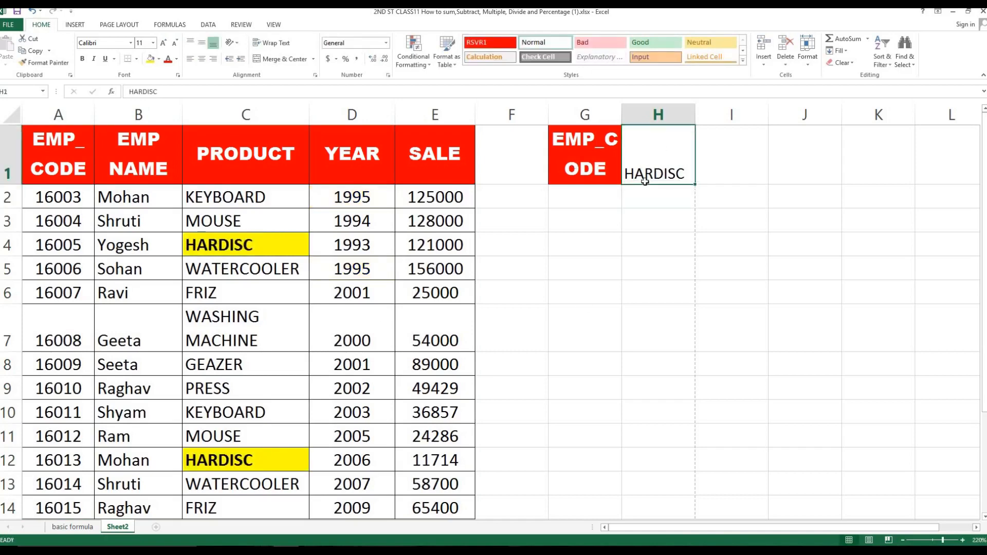
type("GEETA")
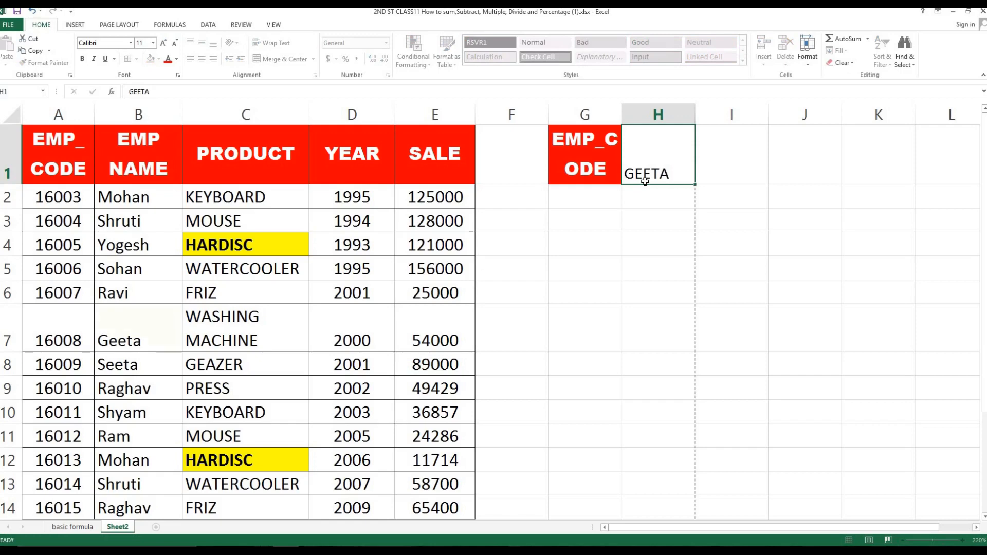
key("Return")
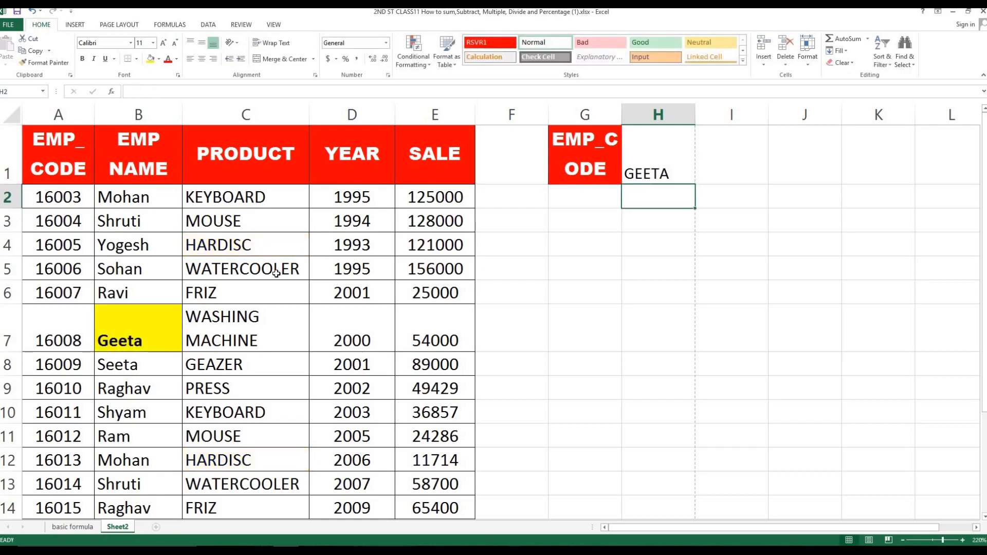
left_click(669, 173)
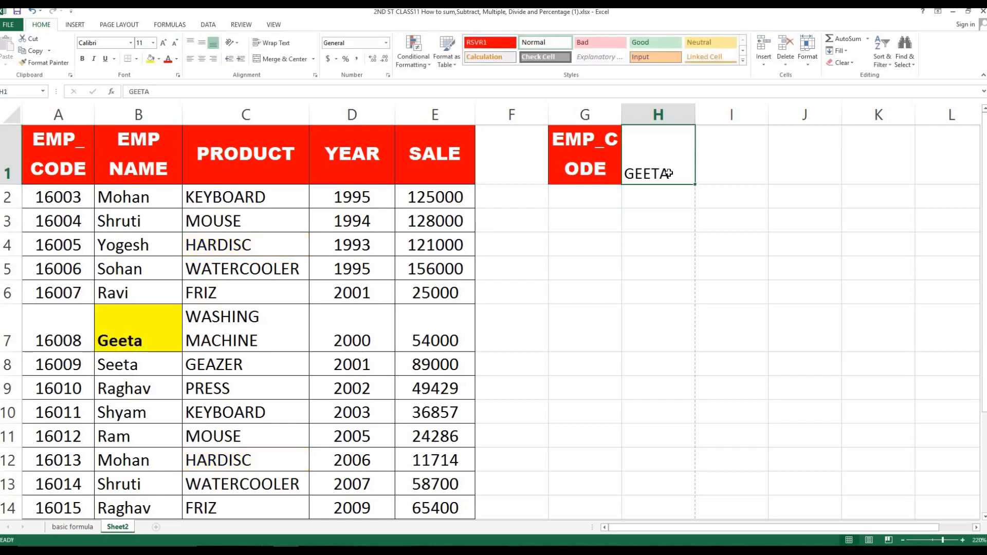
type("MOHAN")
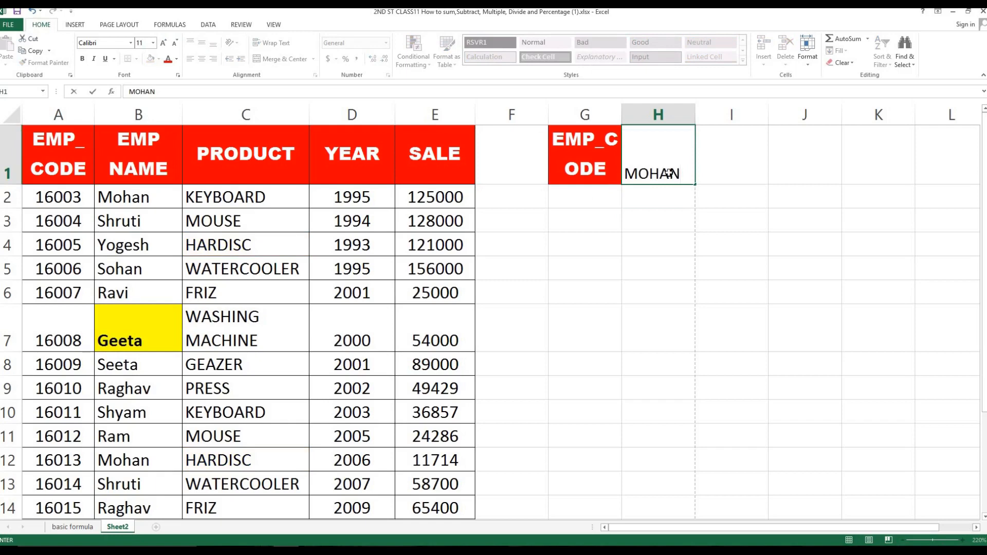
key("Return")
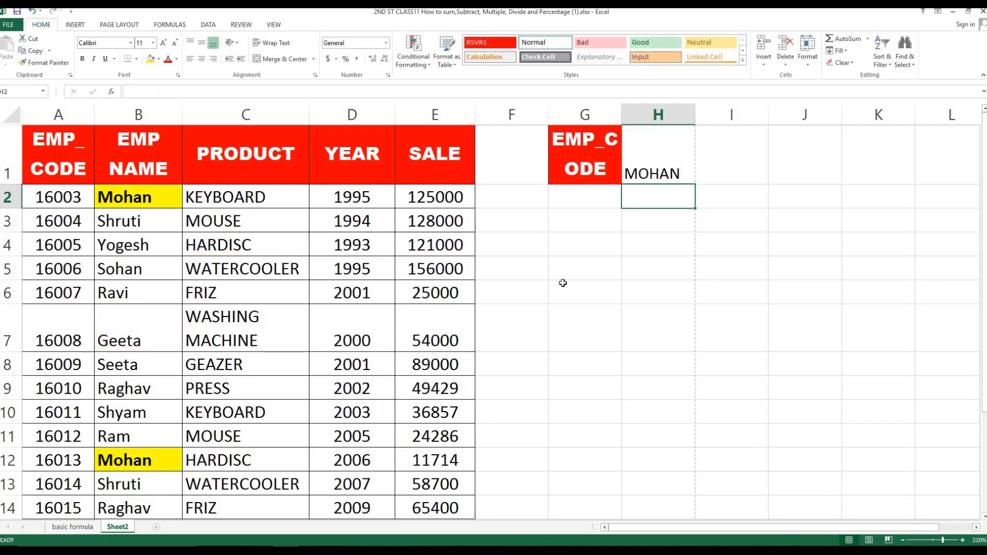